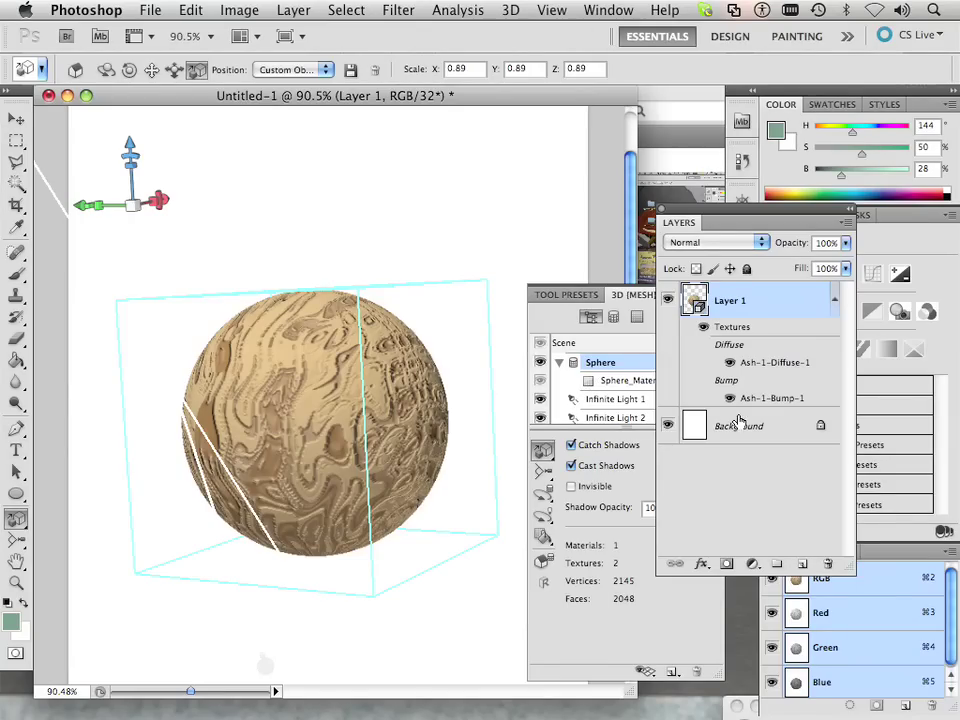
Step: Add a new empty layer above the wooden sphere and turn it into a 3D Hat shape
{"action": "left_click", "coordinate": [803, 566]}
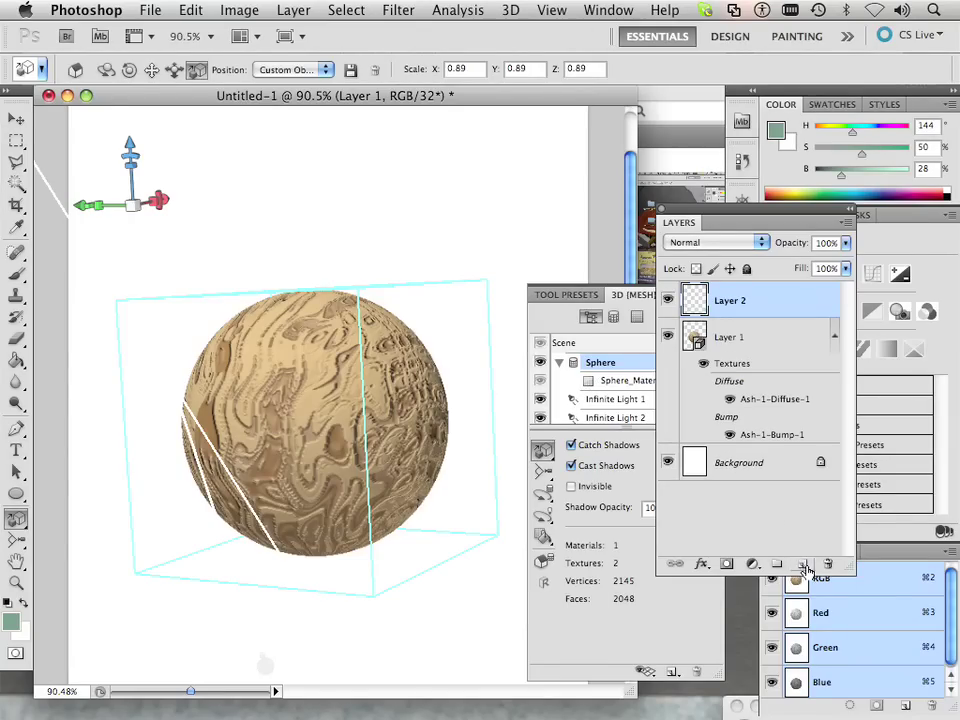
{"action": "left_click", "coordinate": [509, 9]}
{"action": "mouse_move", "coordinate": [545, 91]}
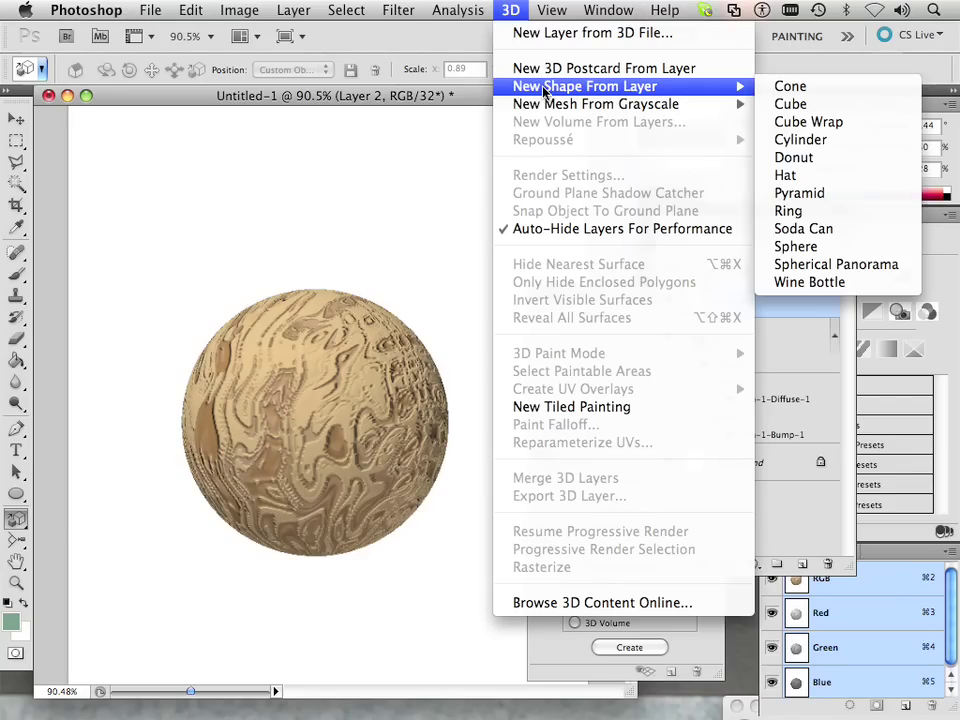
{"action": "left_click", "coordinate": [825, 180]}
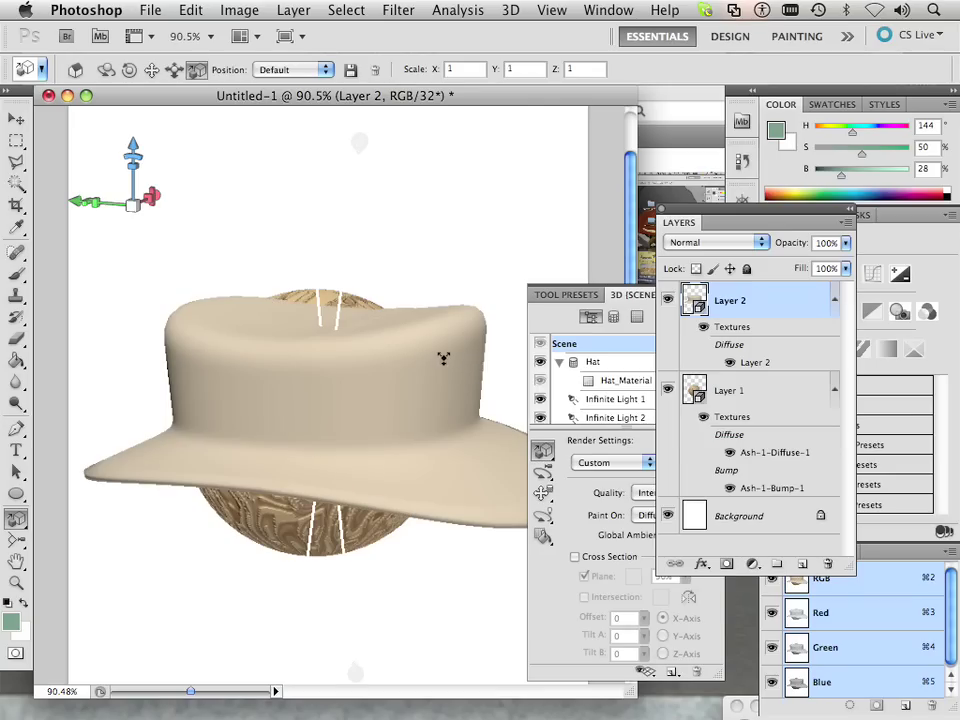
Step: Rotate the hat object to face forward, at an orientation of about X 11.1, Y 2.7, Z 62.4
{"action": "left_click", "coordinate": [542, 456]}
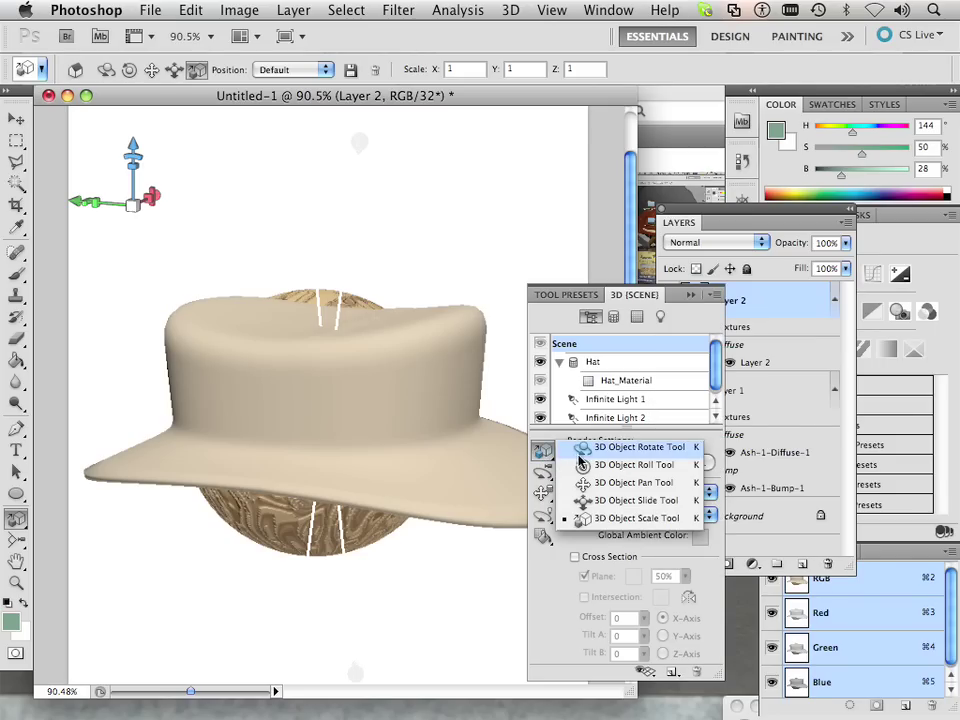
{"action": "left_click", "coordinate": [583, 464]}
{"action": "left_click_drag", "start_coordinate": [453, 425], "coordinate": [253, 375]}
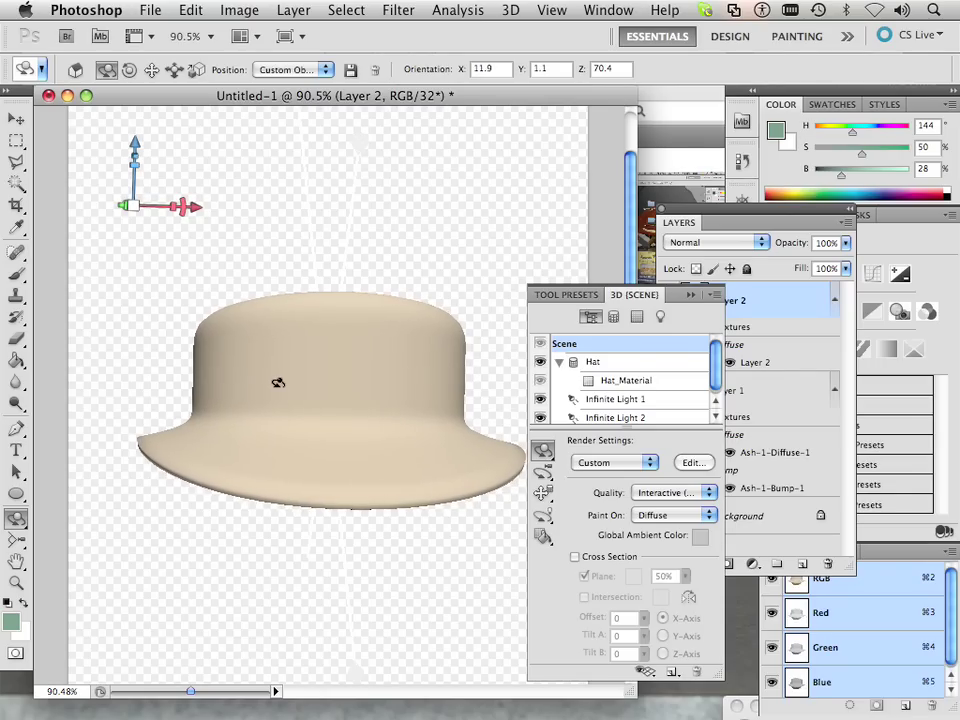
{"action": "left_click_drag", "start_coordinate": [276, 379], "coordinate": [390, 475]}
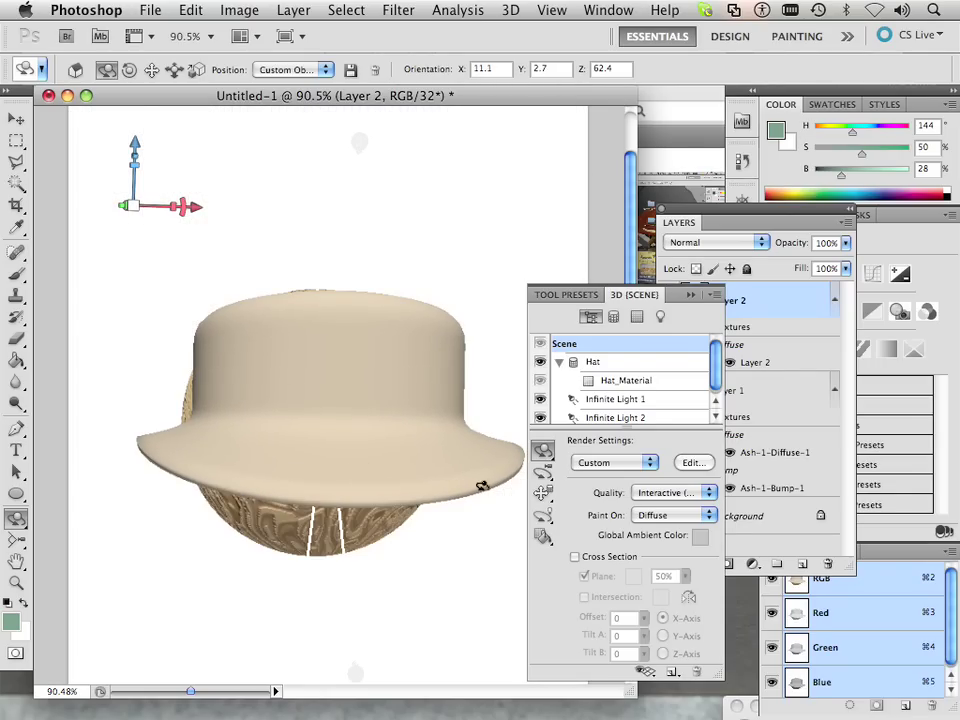
{"action": "left_click", "coordinate": [542, 452]}
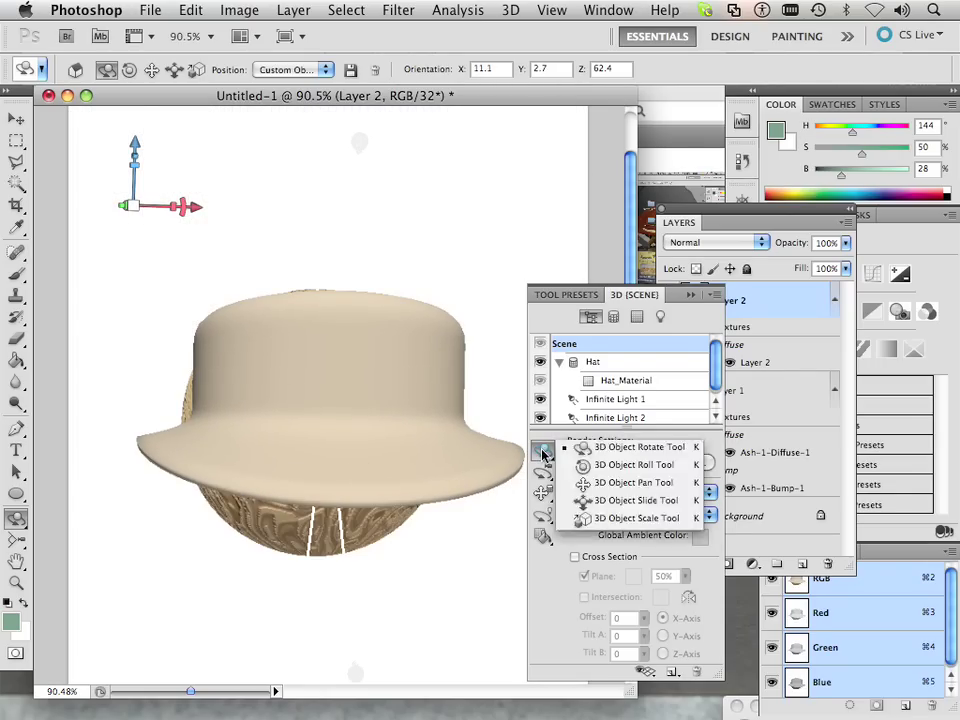
{"action": "left_click", "coordinate": [306, 357]}
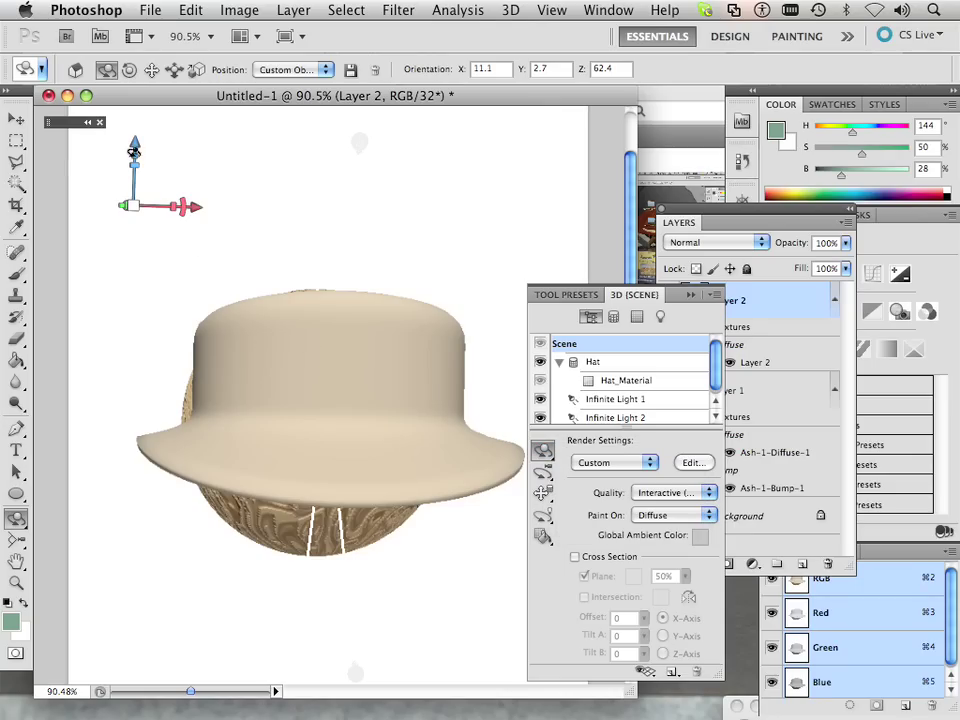
Step: Raise the hat onto the top of the sphere and adjust its scale and rotation so it fits like on a head
{"action": "mouse_move", "coordinate": [134, 145]}
{"action": "left_mouse_down"}
{"action": "mouse_move", "coordinate": [134, 115]}
{"action": "mouse_move", "coordinate": [133, 143]}
{"action": "left_mouse_up"}
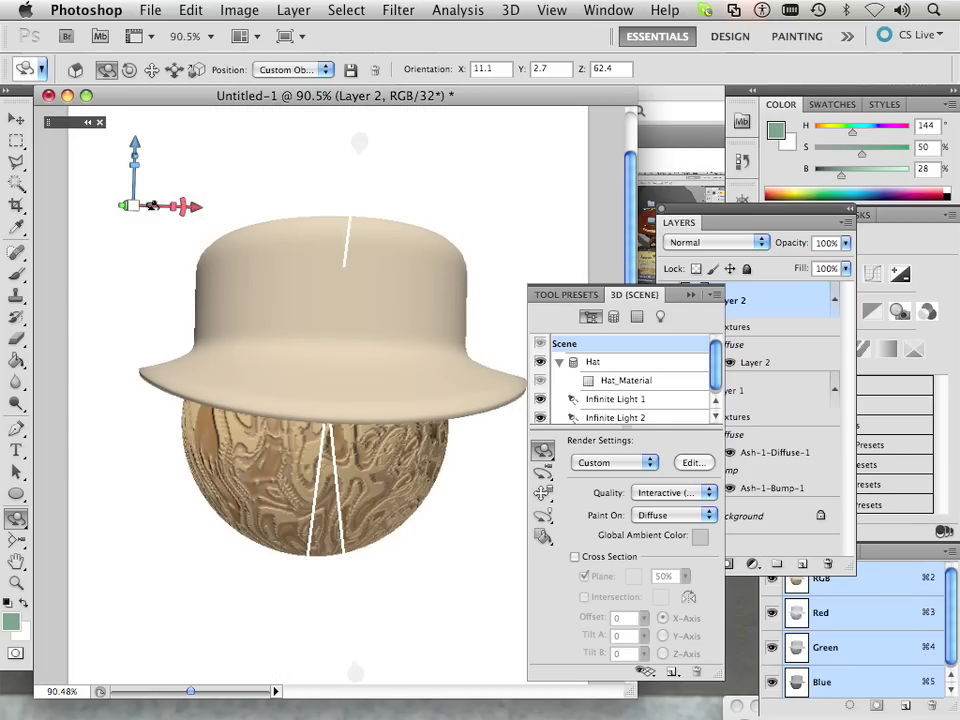
{"action": "left_click_drag", "start_coordinate": [133, 206], "coordinate": [136, 254]}
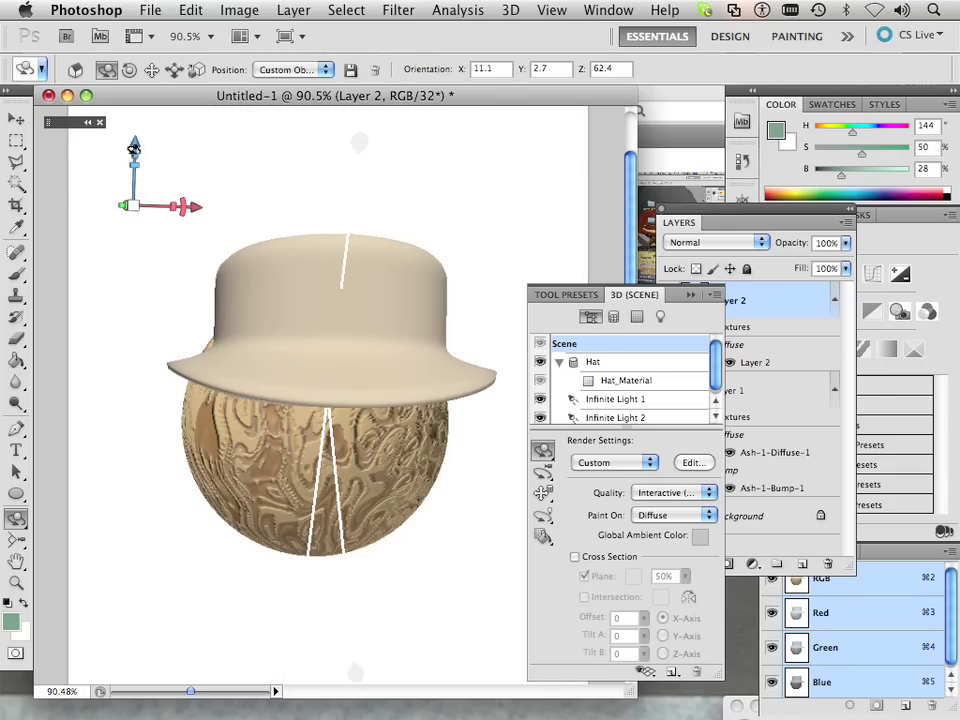
{"action": "left_click_drag", "start_coordinate": [134, 148], "coordinate": [114, 148]}
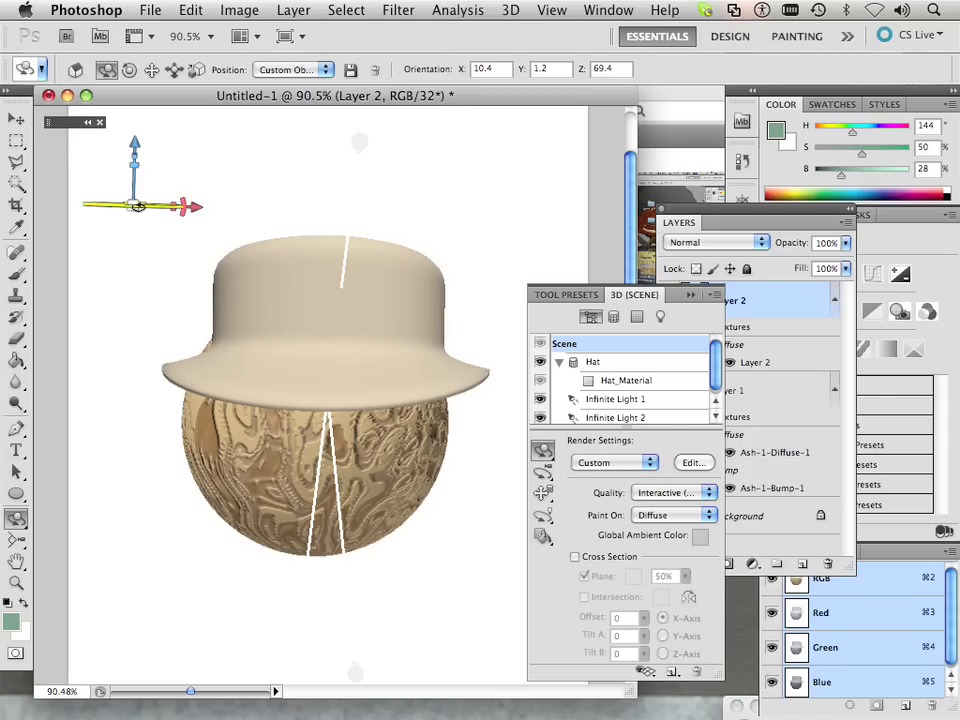
{"action": "left_click_drag", "start_coordinate": [133, 207], "coordinate": [231, 228]}
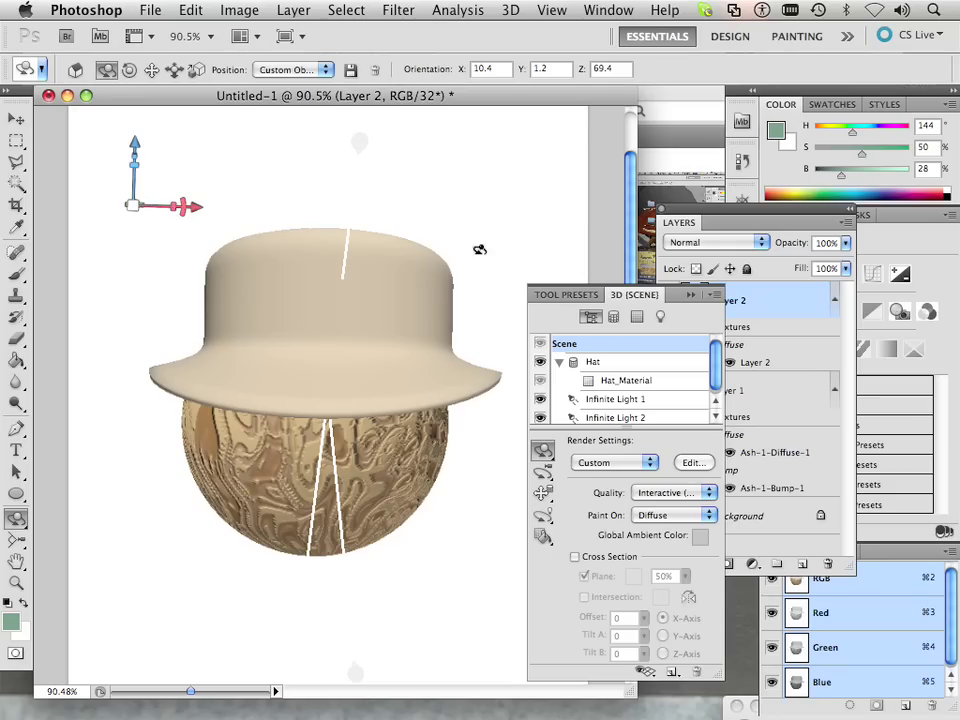
Step: Merge the hat's Layer 2 and the sphere's Layer 1 into one 3D layer
{"action": "left_click", "coordinate": [691, 225]}
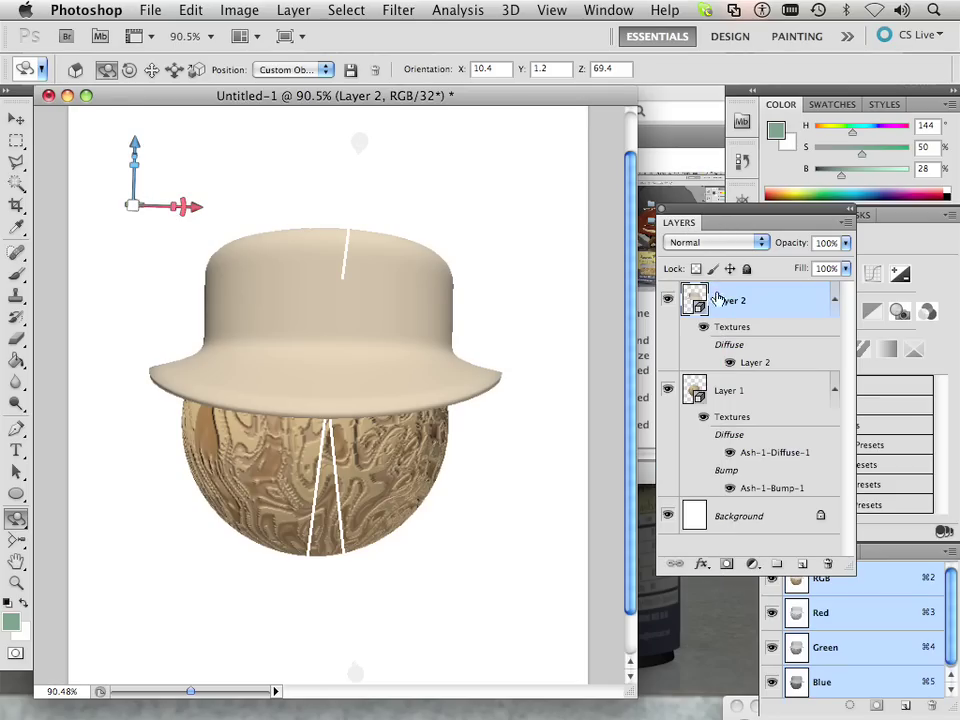
{"action": "left_click", "coordinate": [747, 394], "text": "shift"}
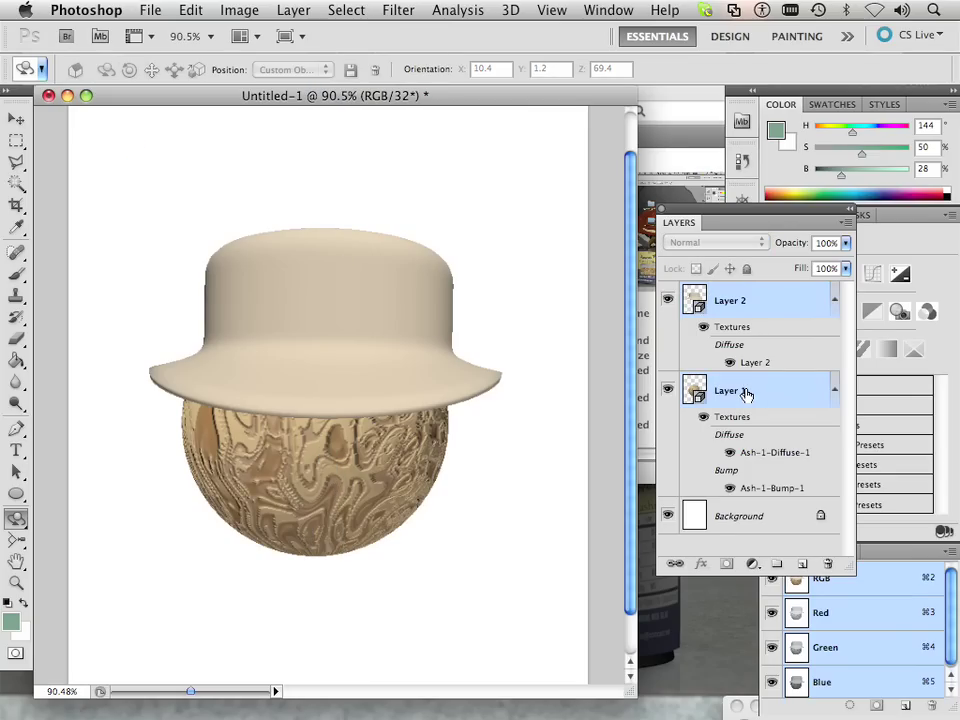
{"action": "left_click", "coordinate": [509, 10]}
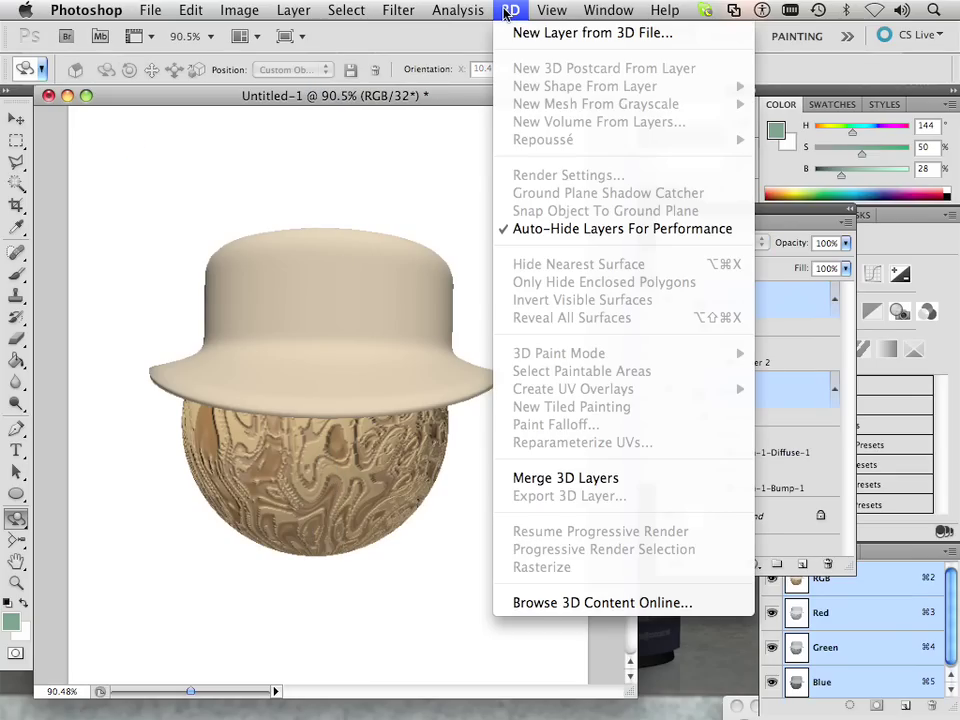
{"action": "left_click", "coordinate": [566, 478]}
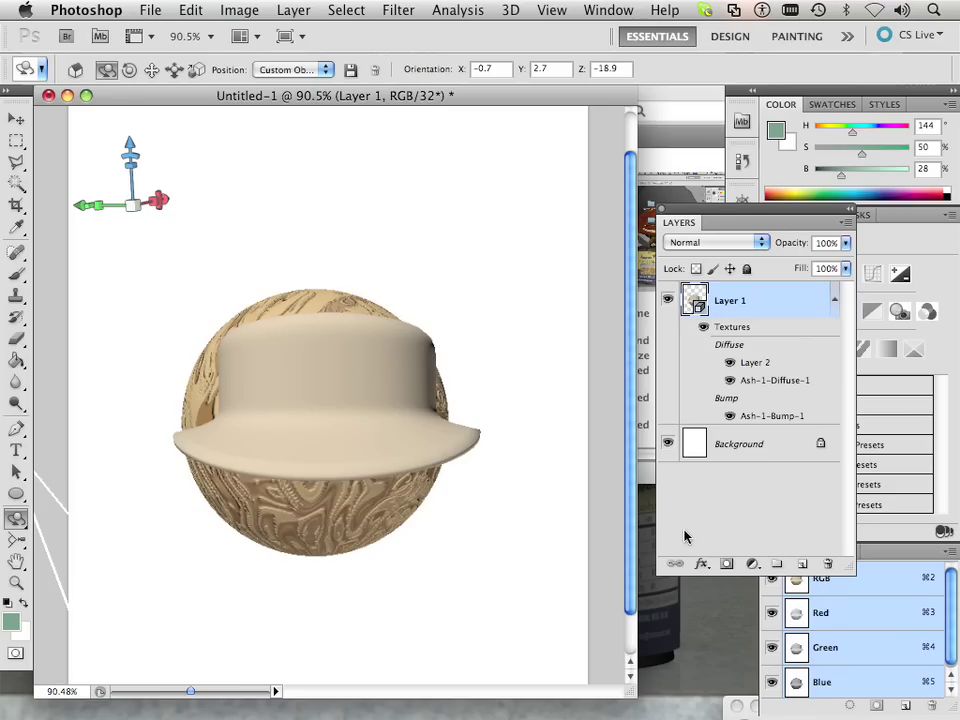
Step: Open the merged layer's 3D settings and return the Hat mesh and the Sphere mesh to their initial positions
{"action": "double_click", "coordinate": [692, 302]}
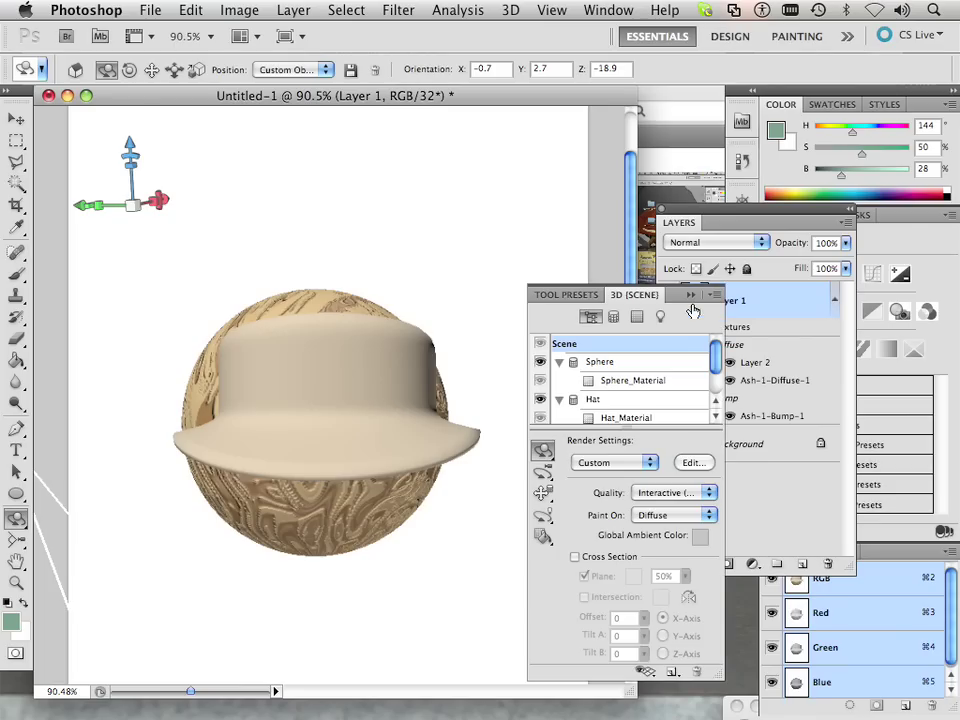
{"action": "left_click", "coordinate": [605, 363]}
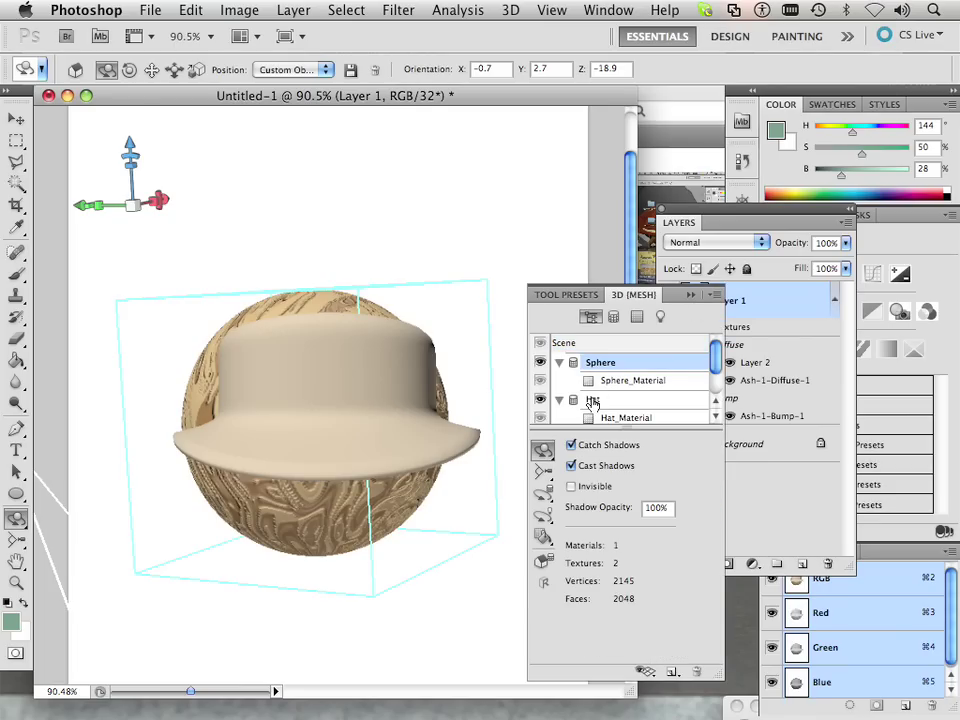
{"action": "left_click", "coordinate": [592, 401]}
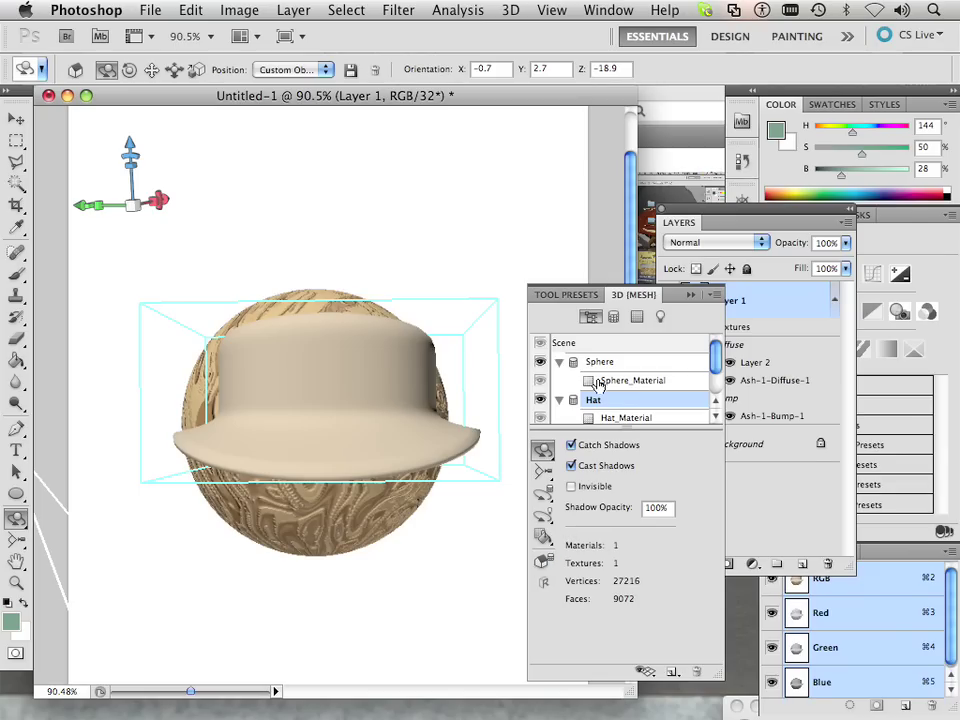
{"action": "left_click", "coordinate": [544, 566]}
{"action": "left_click", "coordinate": [618, 366]}
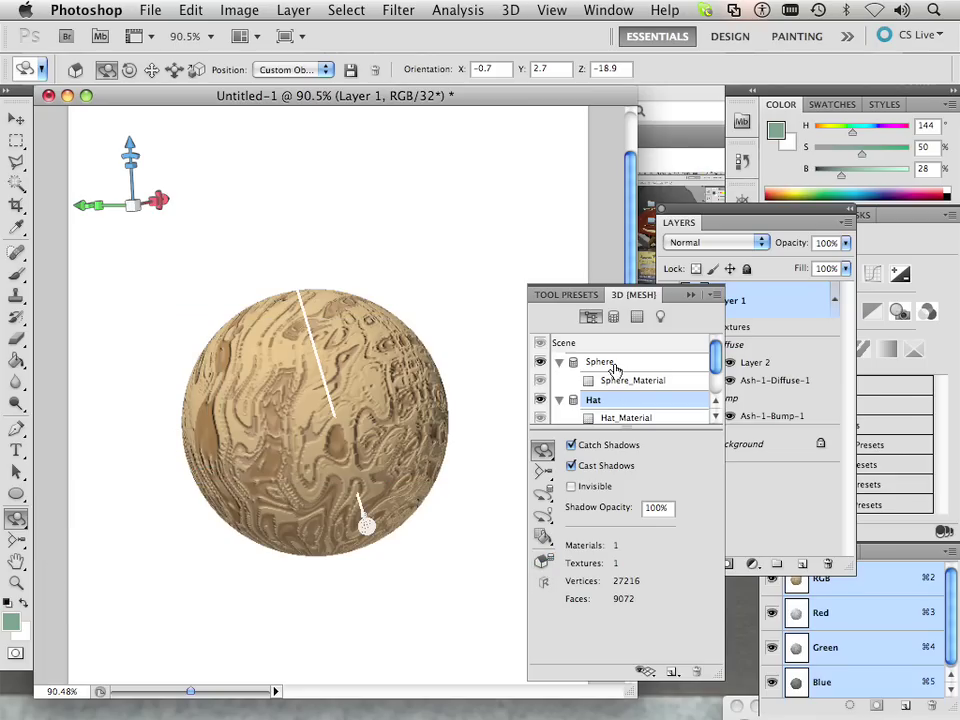
{"action": "left_click", "coordinate": [544, 563]}
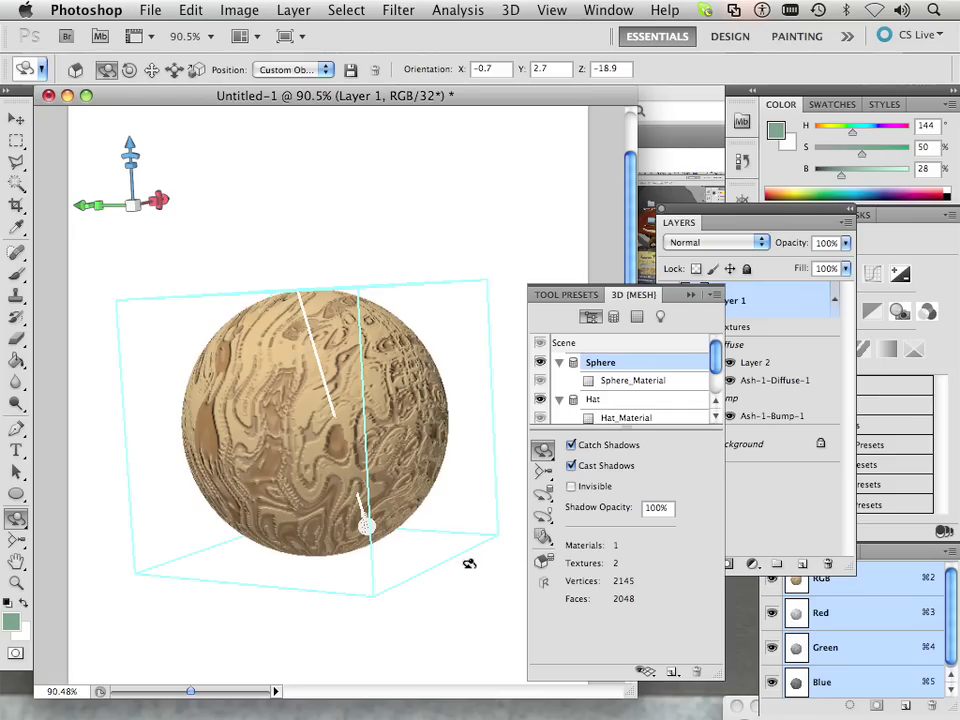
Step: Rotate the merged 3D object and zoom its camera out to a field of view of about 37 mm
{"action": "left_click_drag", "start_coordinate": [469, 564], "coordinate": [572, 548]}
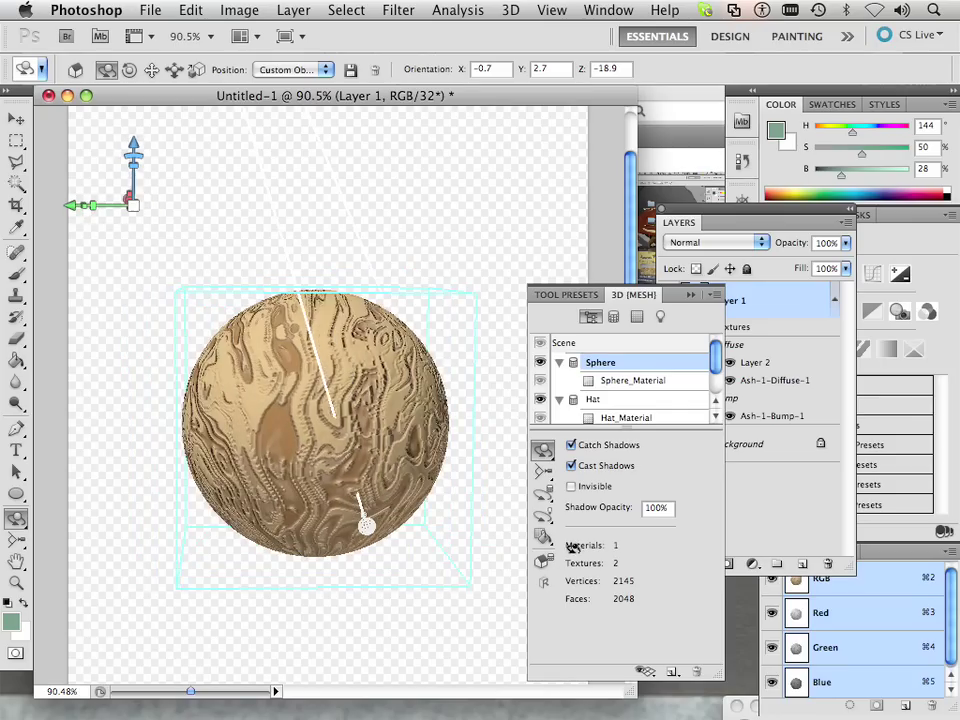
{"action": "left_click_drag", "start_coordinate": [497, 454], "coordinate": [486, 400]}
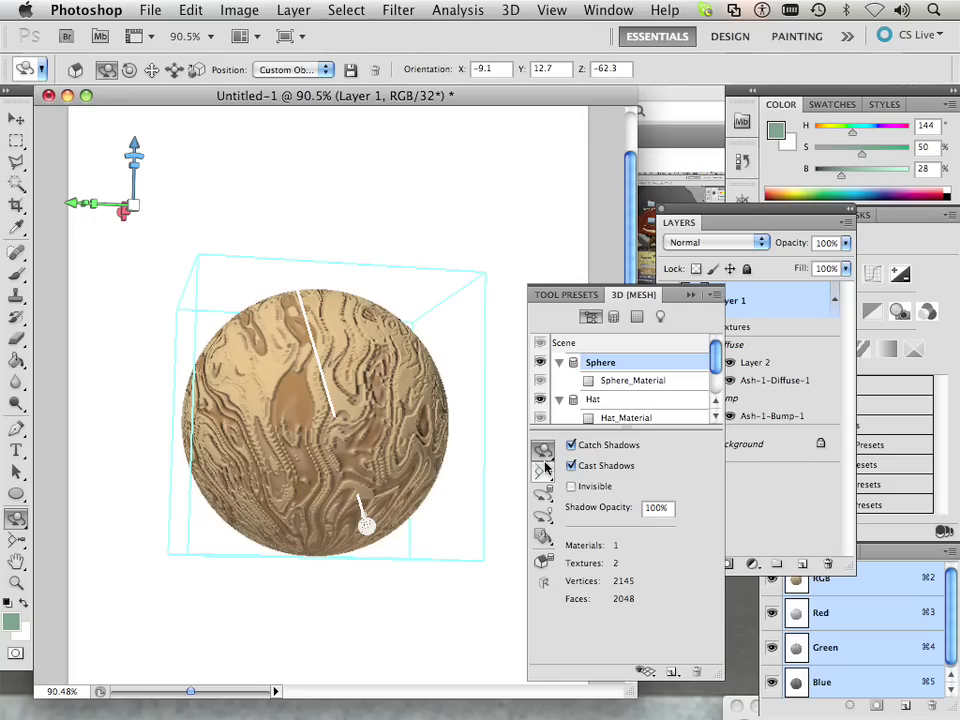
{"action": "left_click", "coordinate": [545, 470]}
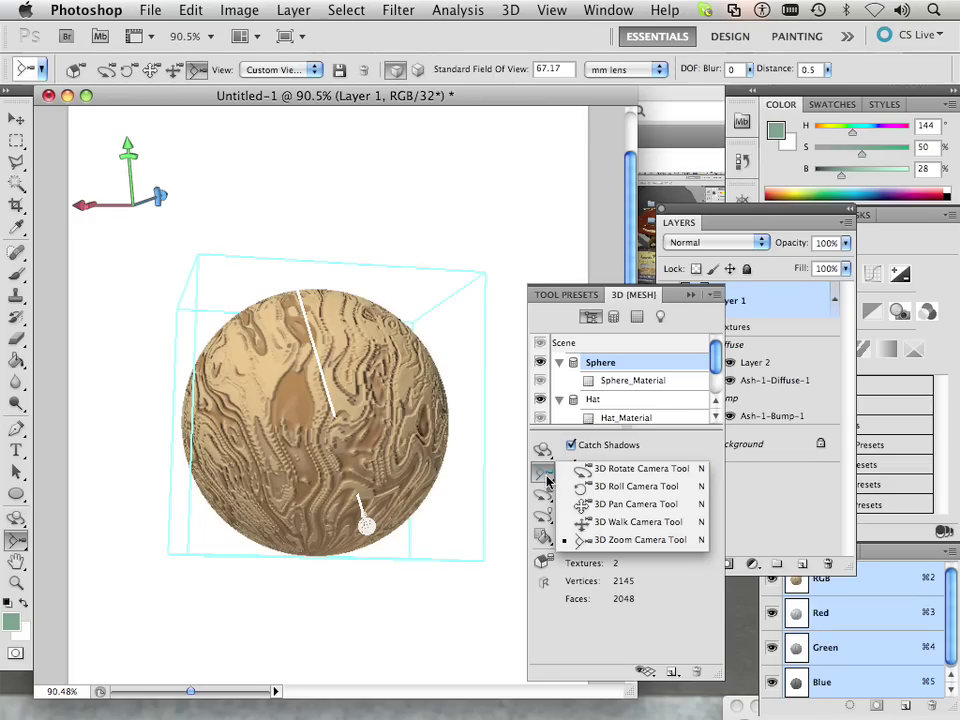
{"action": "left_click", "coordinate": [568, 539]}
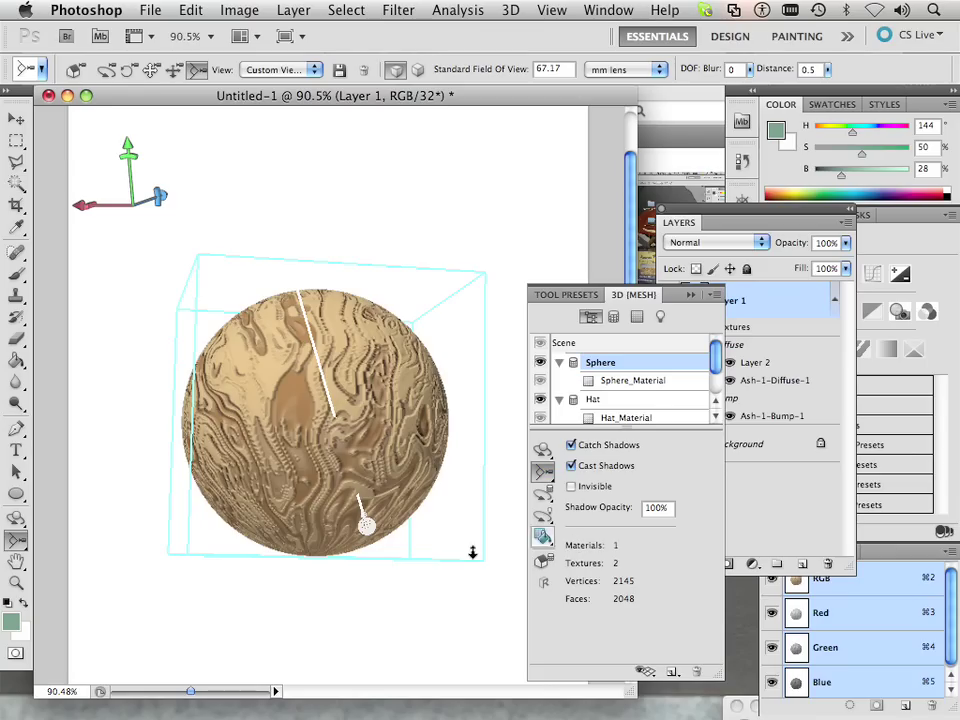
{"action": "left_click_drag", "start_coordinate": [448, 591], "coordinate": [412, 290]}
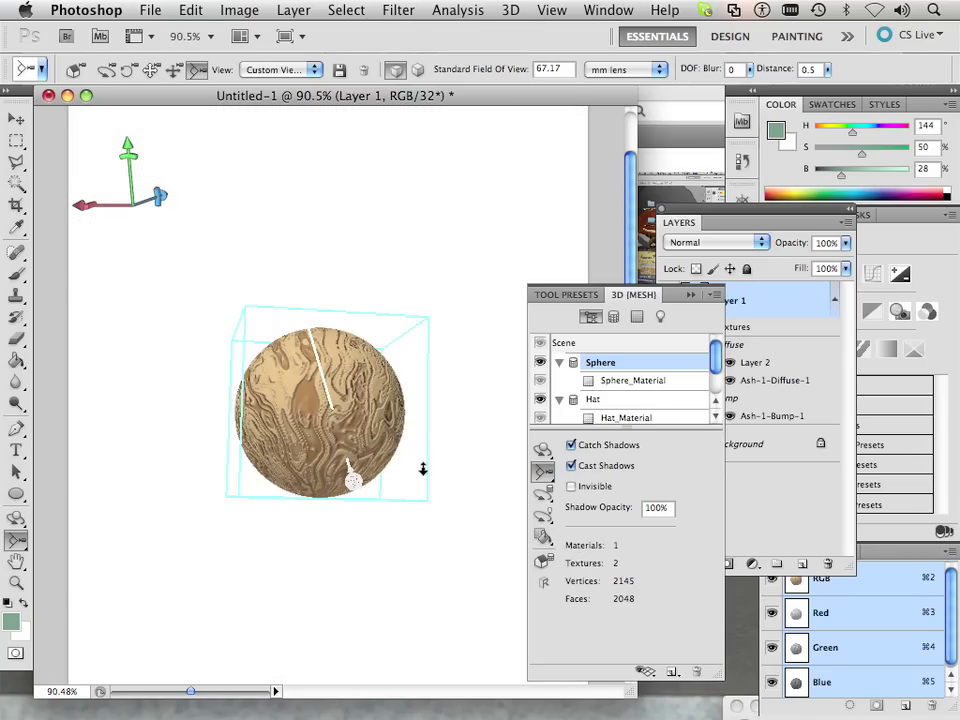
{"action": "left_click_drag", "start_coordinate": [443, 518], "coordinate": [439, 381]}
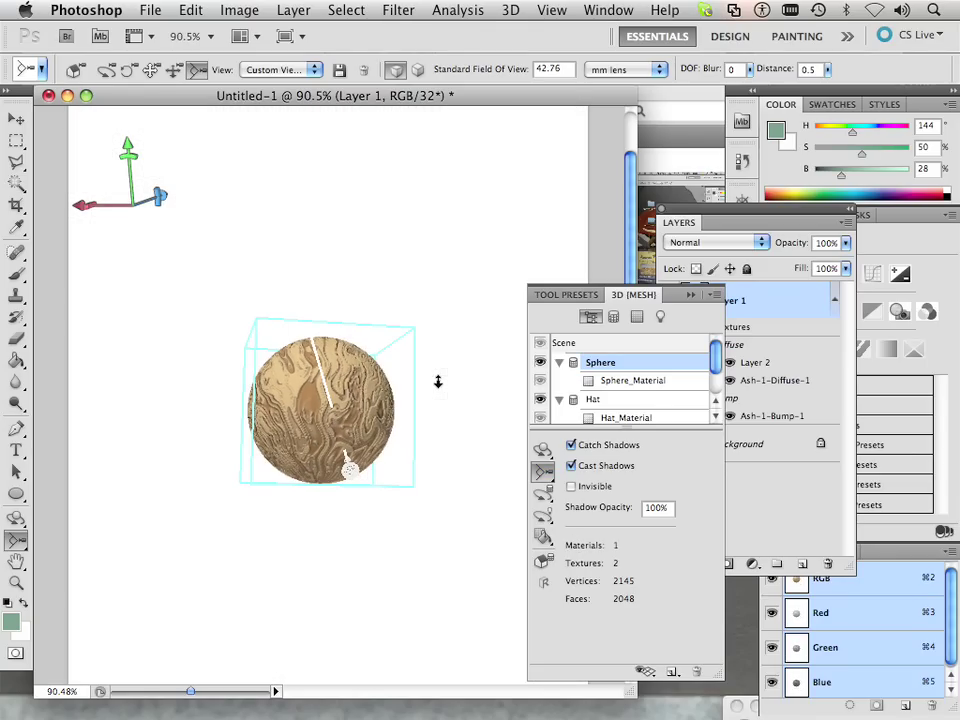
Step: Tilt the view with the 3D Rotate Camera tool to about X -110.19, Y -4.94, Z -137.7
{"action": "left_click", "coordinate": [542, 472]}
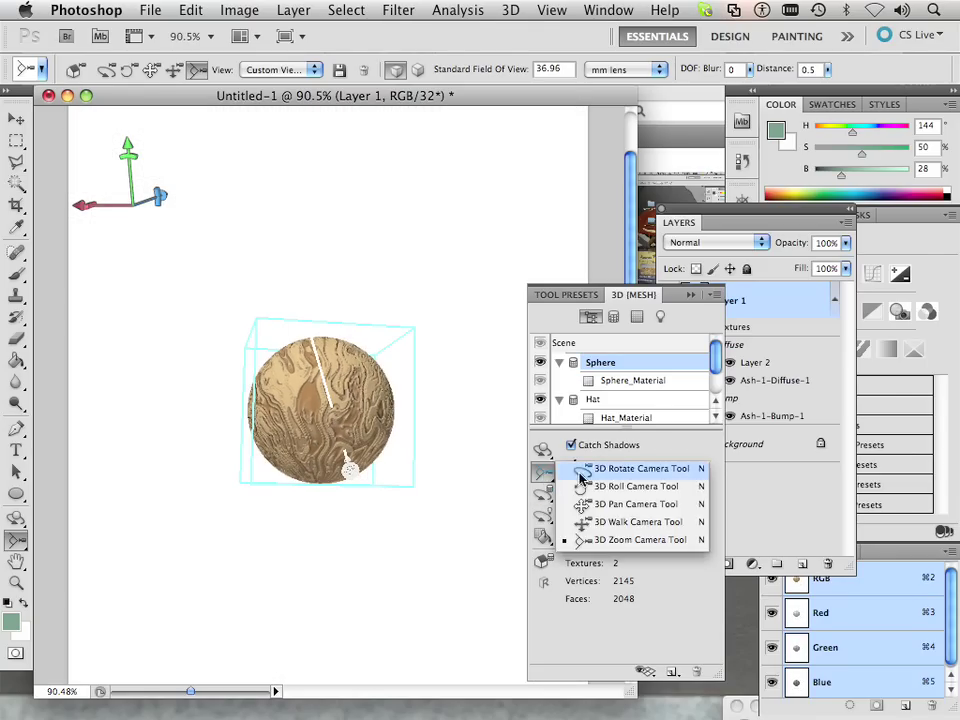
{"action": "left_click", "coordinate": [575, 465]}
{"action": "left_click_drag", "start_coordinate": [434, 450], "coordinate": [429, 399]}
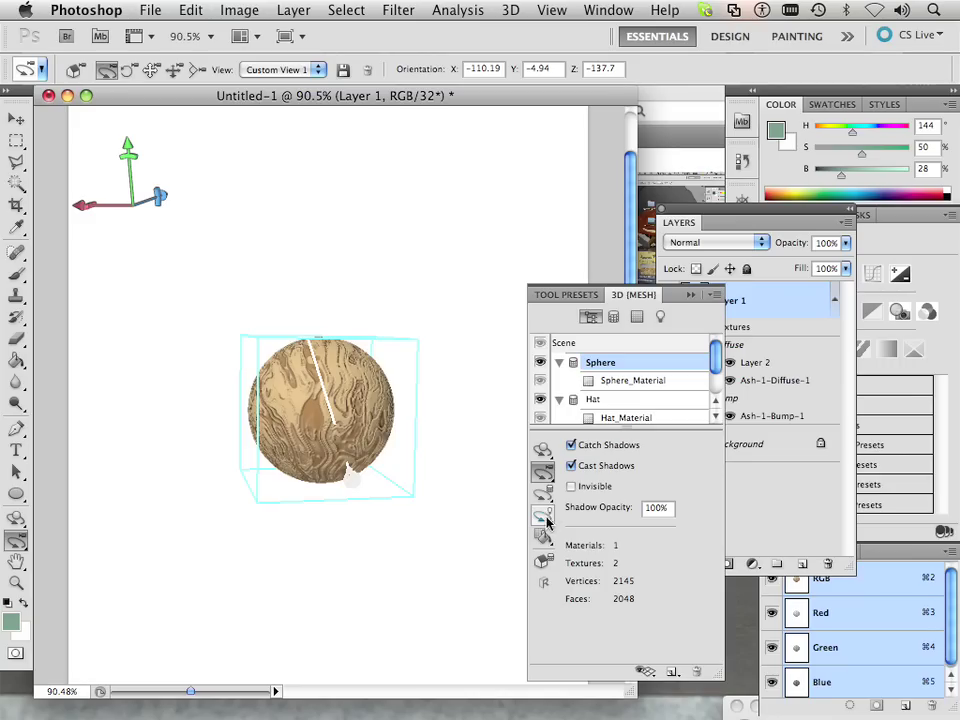
Step: Pan the Sphere mesh on its own slightly upward along the Z axis to about 4.73, and a little sideways
{"action": "left_click", "coordinate": [543, 500]}
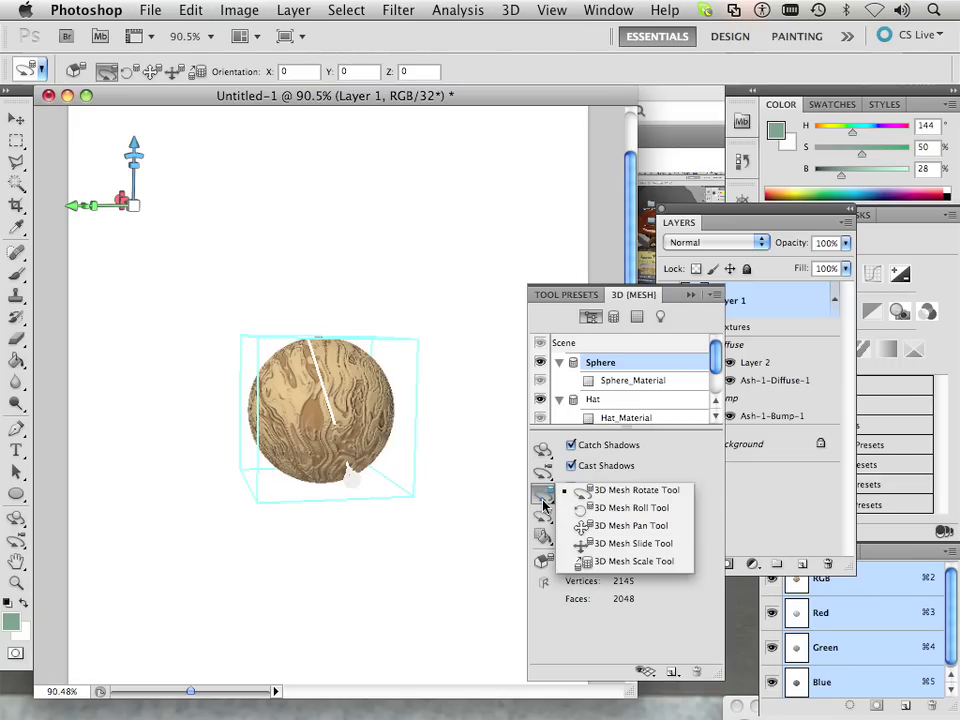
{"action": "left_click", "coordinate": [600, 525]}
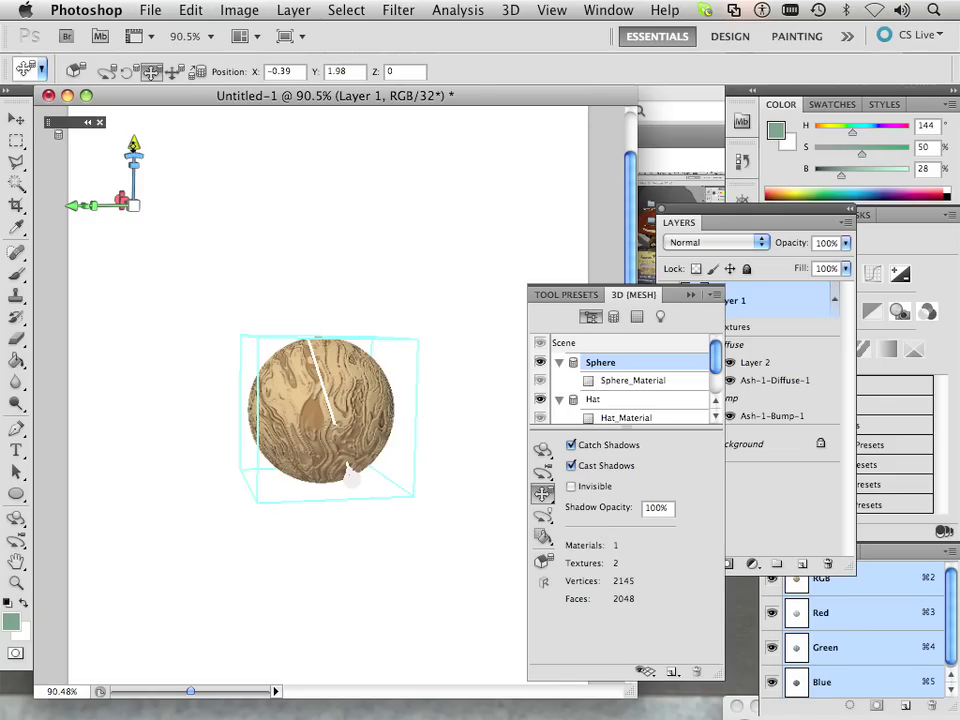
{"action": "mouse_move", "coordinate": [133, 145]}
{"action": "left_mouse_down"}
{"action": "mouse_move", "coordinate": [134, 274]}
{"action": "mouse_move", "coordinate": [138, 120]}
{"action": "mouse_move", "coordinate": [140, 130]}
{"action": "left_mouse_up"}
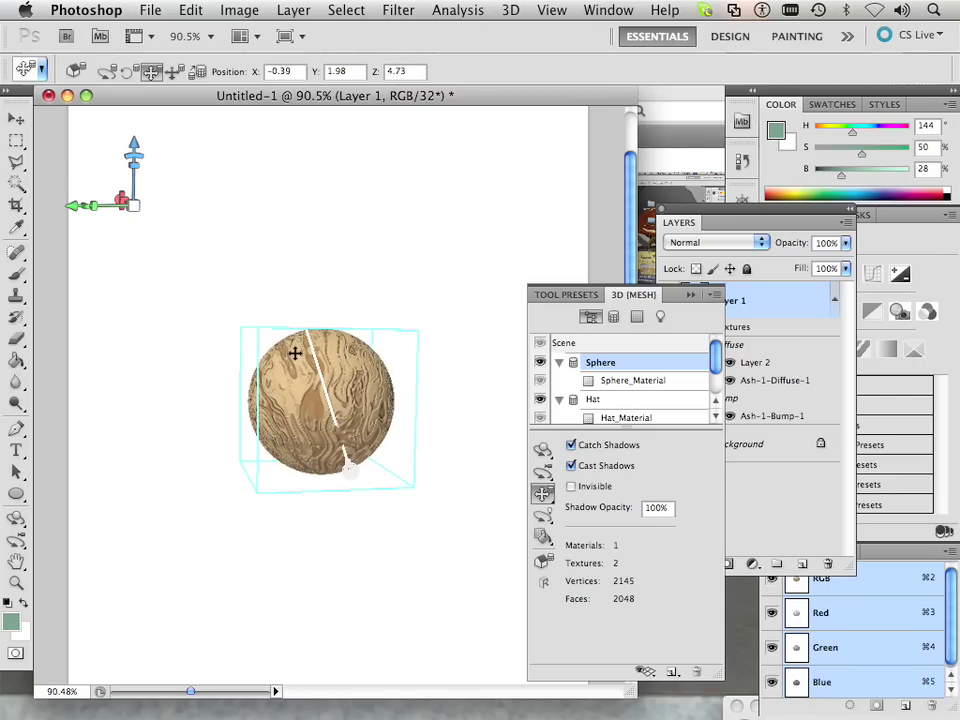
{"action": "left_click_drag", "start_coordinate": [295, 352], "coordinate": [386, 369]}
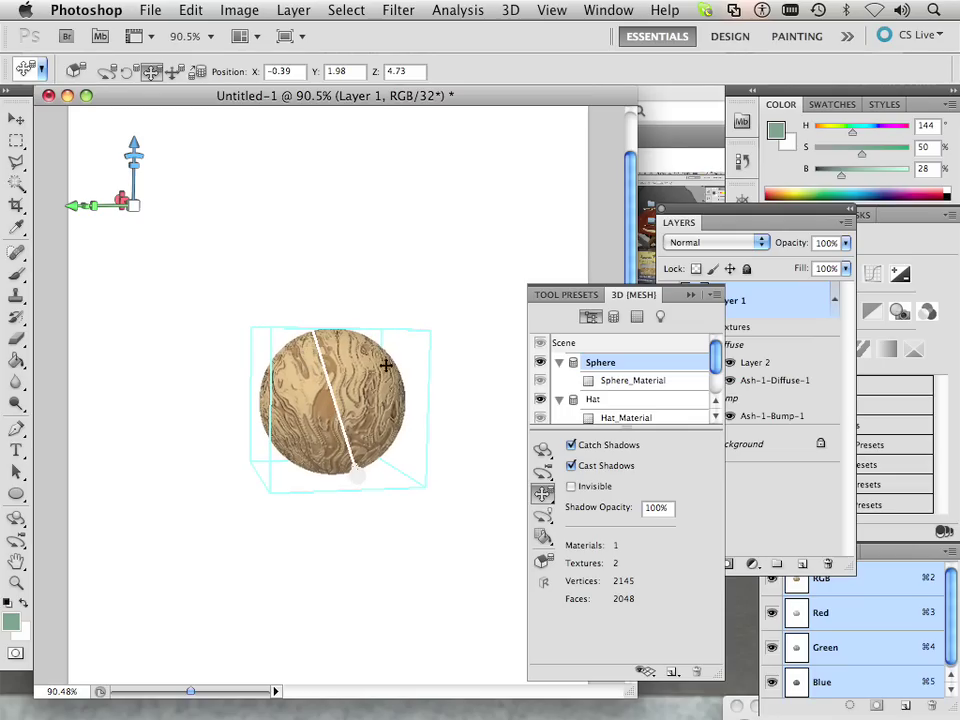
Step: Select the Hat mesh and pan it from far above the page down to the sphere's top, to about X -43.26, Y 4.07, Z 39.3
{"action": "left_click", "coordinate": [593, 401]}
{"action": "scroll", "coordinate": [222, 334], "scroll_direction": "down", "scroll_amount": 1}
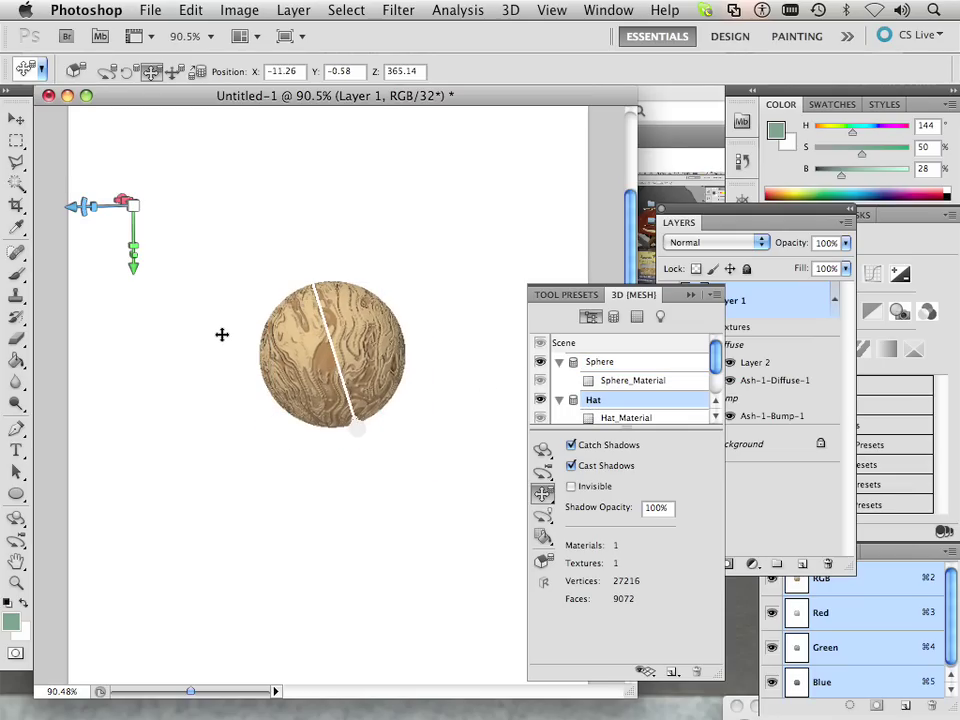
{"action": "scroll", "coordinate": [222, 334], "scroll_direction": "up", "scroll_amount": 2}
{"action": "scroll", "coordinate": [222, 334], "scroll_direction": "down", "scroll_amount": 5}
{"action": "scroll", "coordinate": [222, 333], "scroll_direction": "down", "scroll_amount": 4}
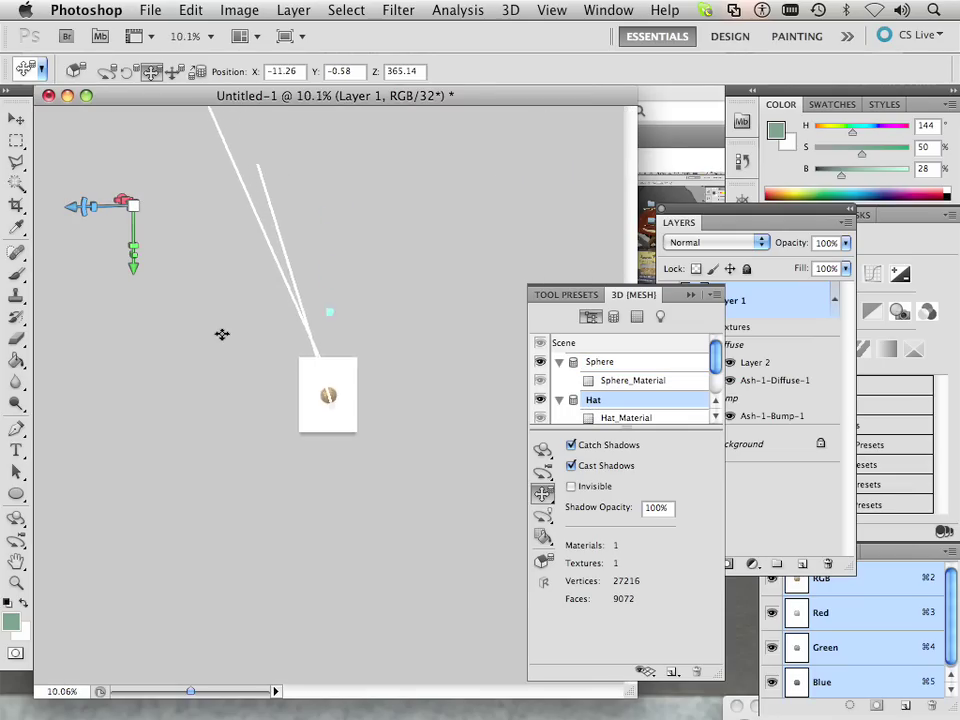
{"action": "scroll", "coordinate": [222, 333], "scroll_direction": "up", "scroll_amount": 4}
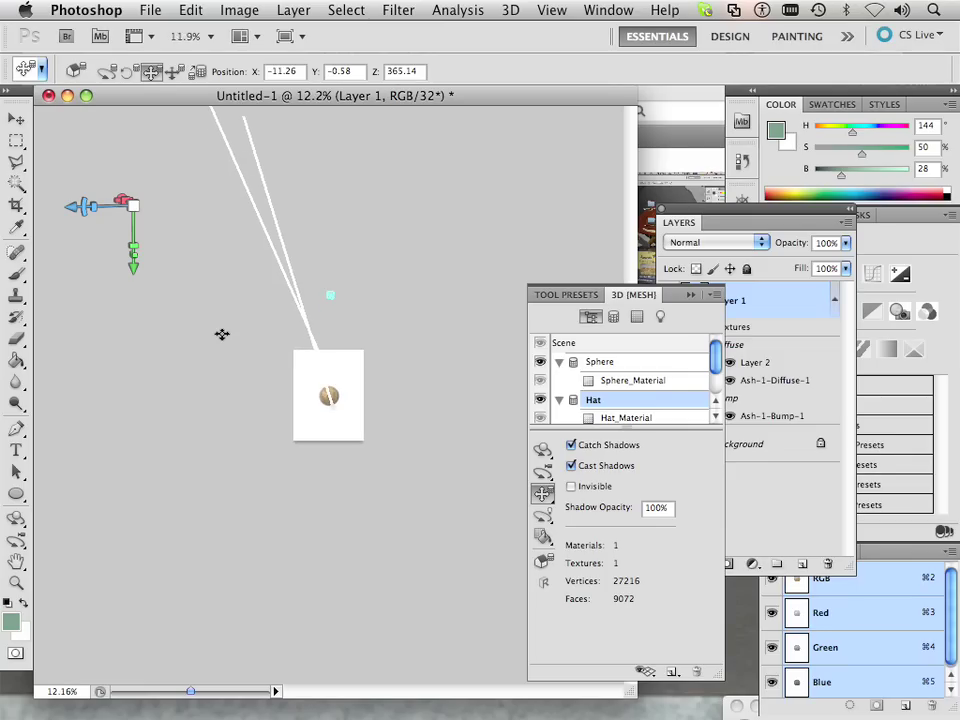
{"action": "scroll", "coordinate": [222, 334], "scroll_direction": "down", "scroll_amount": 1}
{"action": "scroll", "coordinate": [222, 334], "scroll_direction": "up", "scroll_amount": 4}
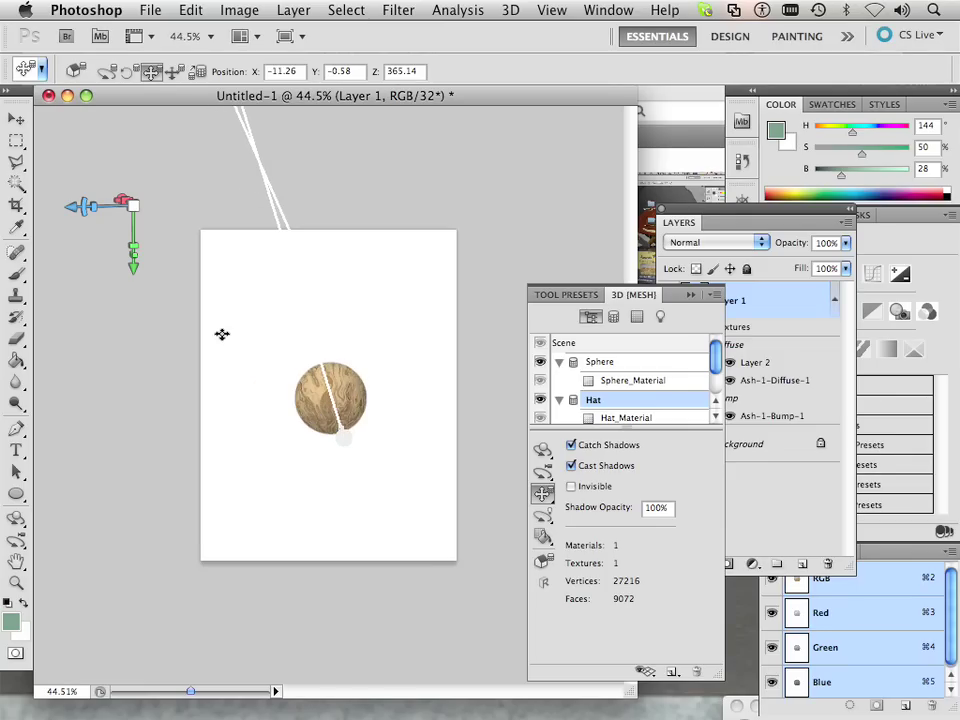
{"action": "scroll", "coordinate": [222, 334], "scroll_direction": "up", "scroll_amount": 1}
{"action": "scroll", "coordinate": [222, 334], "scroll_direction": "down", "scroll_amount": 1}
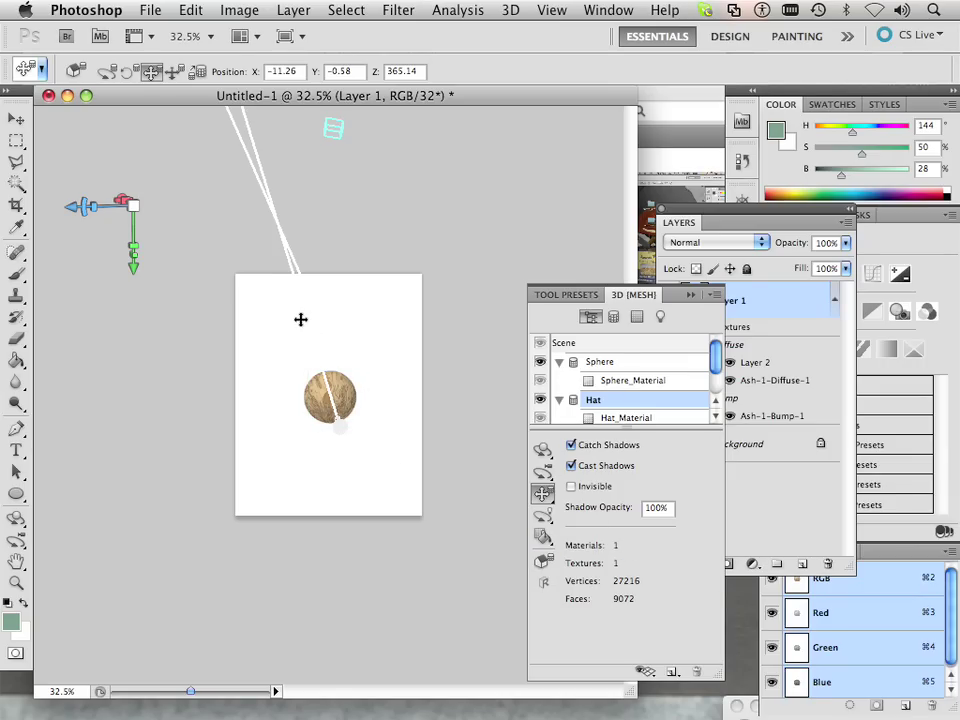
{"action": "mouse_move", "coordinate": [300, 319]}
{"action": "left_mouse_down"}
{"action": "mouse_move", "coordinate": [456, 619]}
{"action": "mouse_move", "coordinate": [506, 677]}
{"action": "mouse_move", "coordinate": [447, 505]}
{"action": "mouse_move", "coordinate": [388, 379]}
{"action": "mouse_move", "coordinate": [486, 600]}
{"action": "mouse_move", "coordinate": [334, 589]}
{"action": "mouse_move", "coordinate": [276, 574]}
{"action": "mouse_move", "coordinate": [298, 578]}
{"action": "left_mouse_up"}
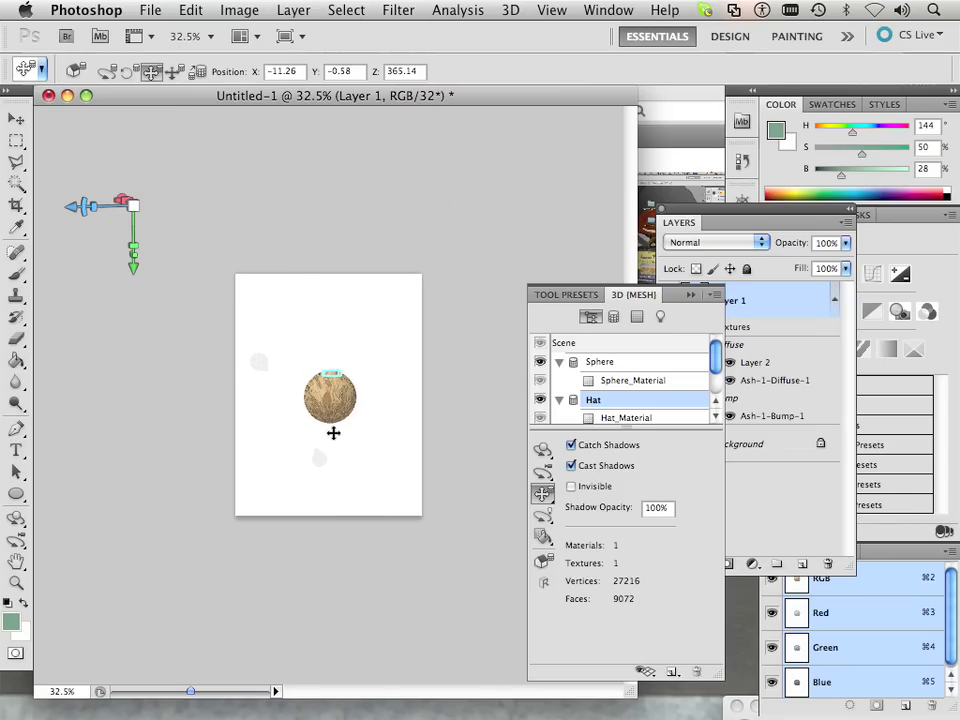
Step: Pan the Hat mesh down onto the upper part of the sphere, to about X -45.37, Y -2.1, Z 32.77
{"action": "scroll", "coordinate": [334, 433], "scroll_direction": "up", "scroll_amount": 6}
{"action": "scroll", "coordinate": [334, 433], "scroll_direction": "down", "scroll_amount": 1}
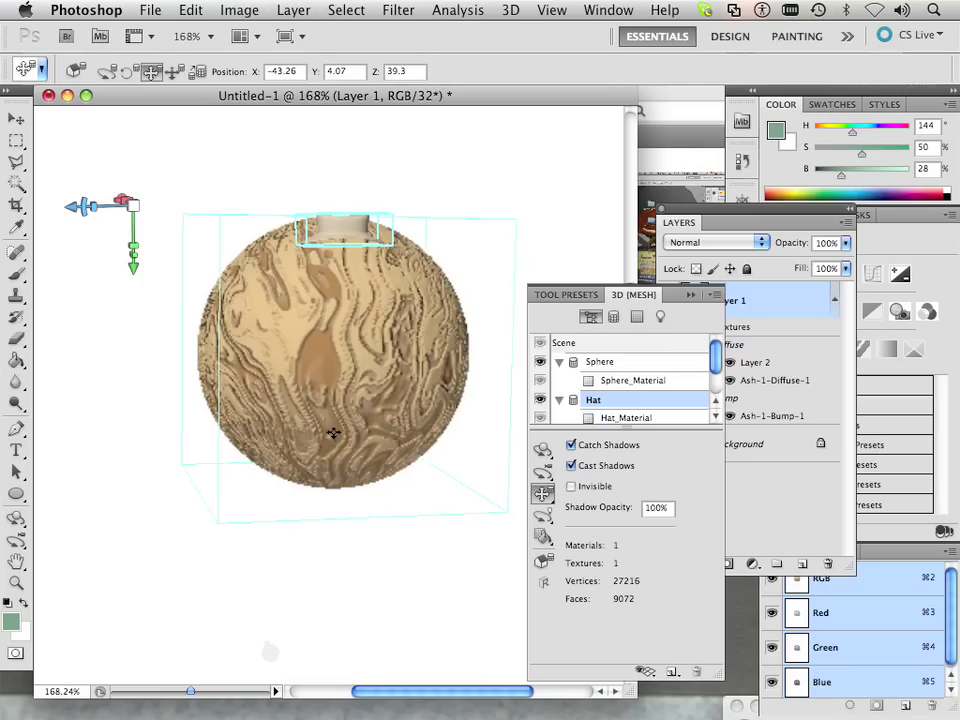
{"action": "scroll", "coordinate": [333, 432], "scroll_direction": "down", "scroll_amount": 1}
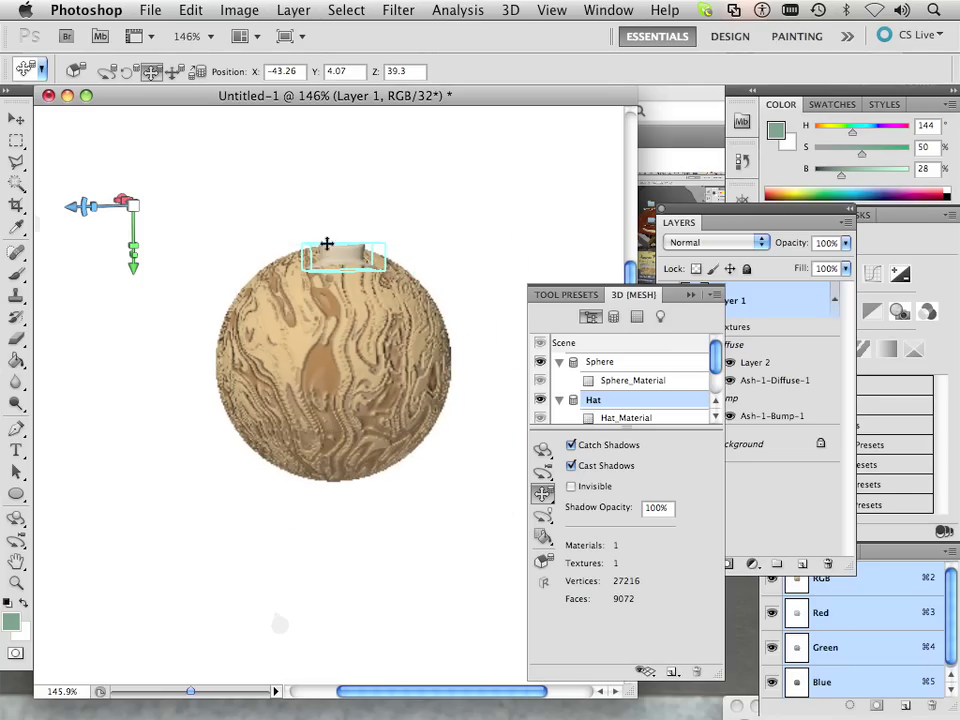
{"action": "left_click_drag", "start_coordinate": [327, 243], "coordinate": [372, 291]}
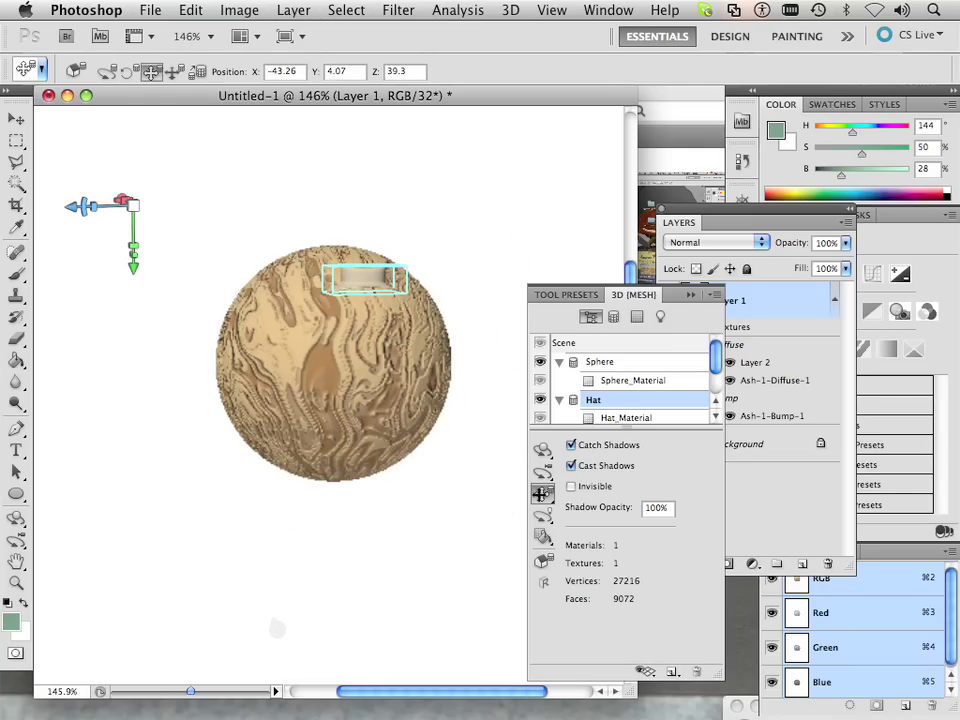
Step: Enlarge the Hat mesh with the 3D Mesh Scale tool to about X 4.29, Y 4.74, Z 3.26 so it suits the sphere
{"action": "left_click", "coordinate": [543, 495]}
{"action": "left_click", "coordinate": [544, 496]}
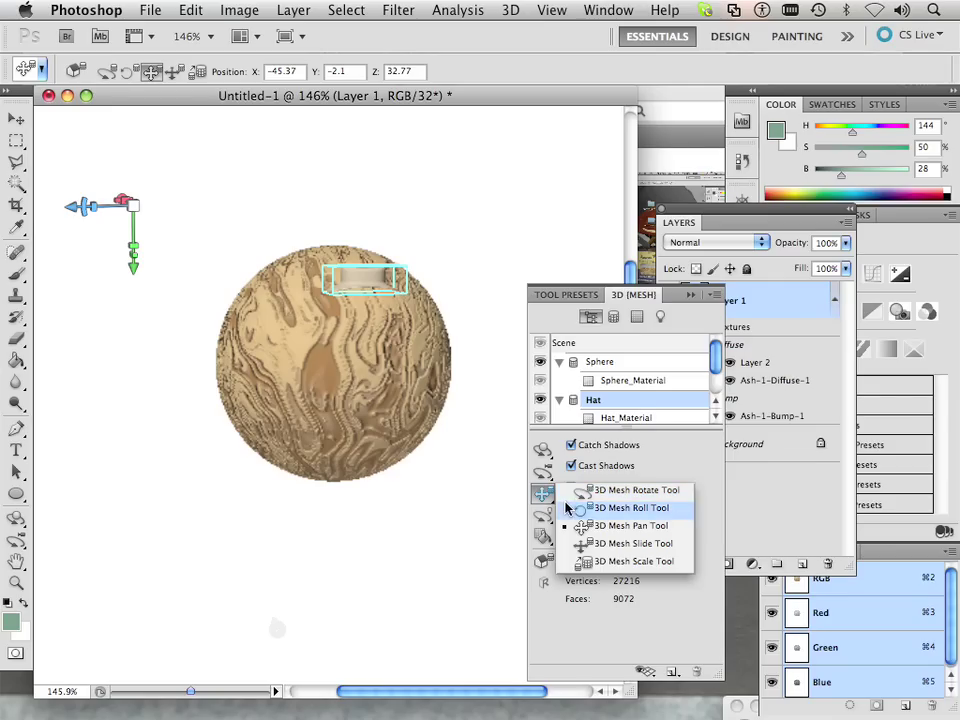
{"action": "left_click", "coordinate": [568, 561]}
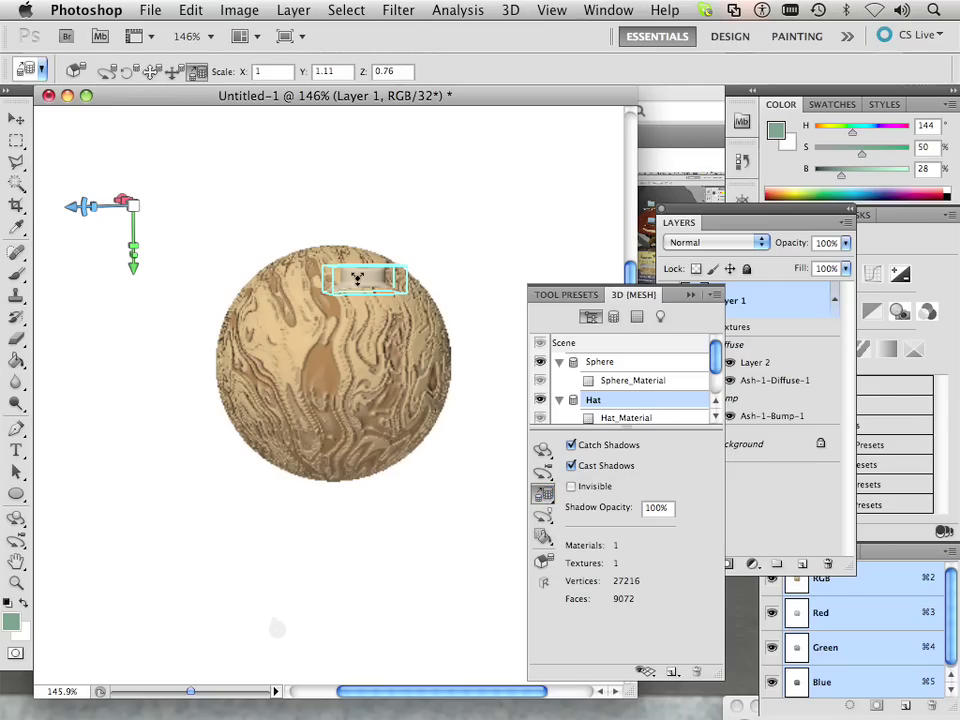
{"action": "left_click_drag", "start_coordinate": [413, 290], "coordinate": [278, 24]}
{"action": "left_click_drag", "start_coordinate": [358, 268], "coordinate": [326, 230]}
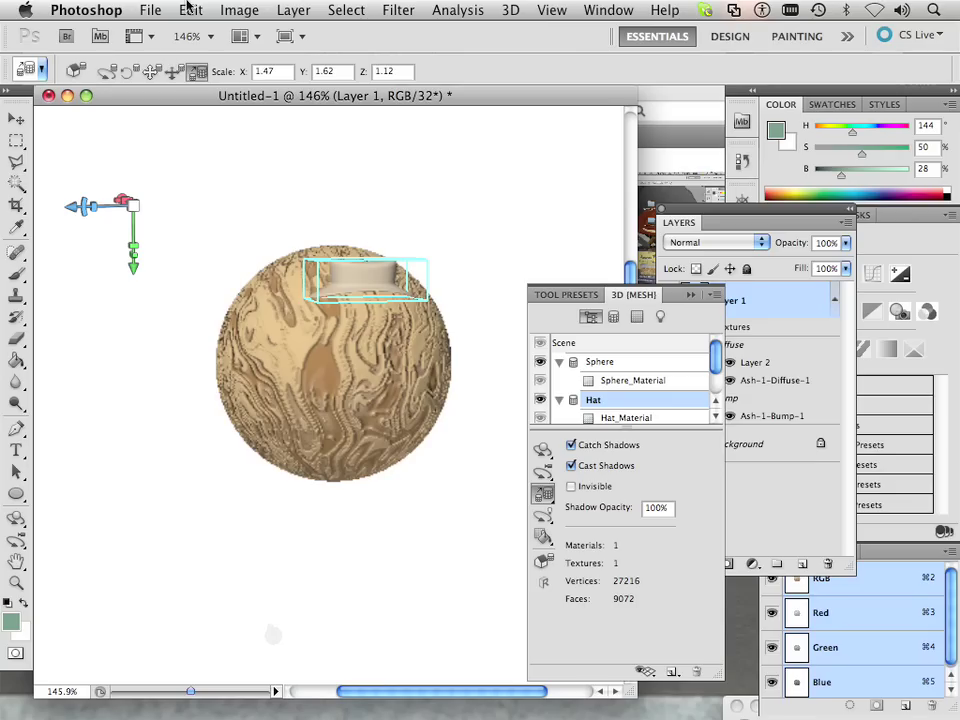
{"action": "mouse_move", "coordinate": [374, 279]}
{"action": "left_mouse_down"}
{"action": "mouse_move", "coordinate": [319, 234]}
{"action": "mouse_move", "coordinate": [373, 292]}
{"action": "left_mouse_up"}
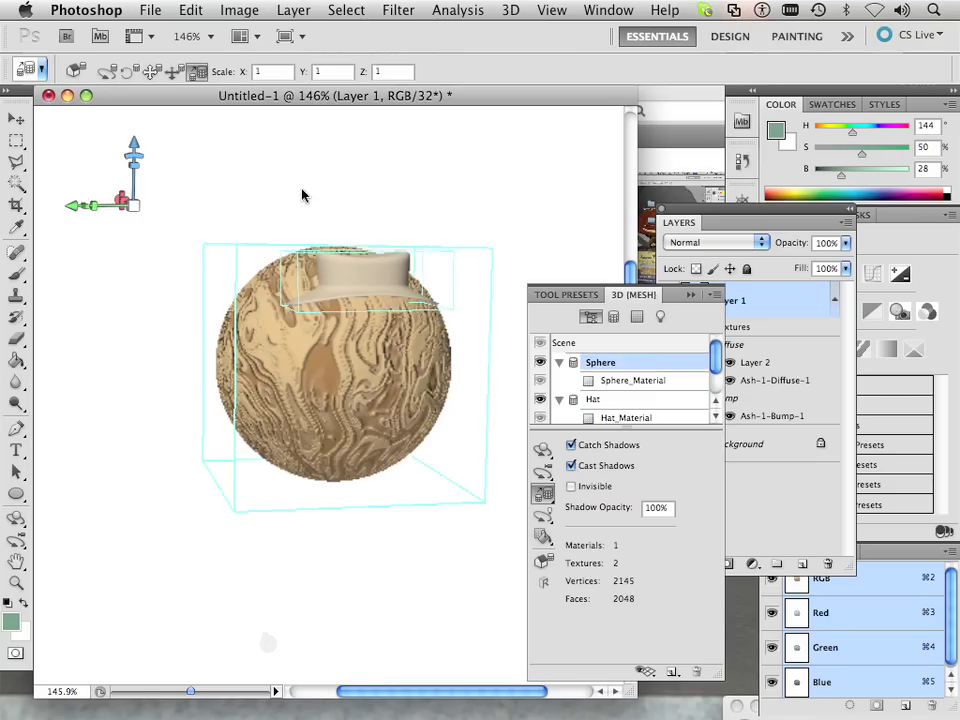
{"action": "left_click_drag", "start_coordinate": [299, 163], "coordinate": [301, 240]}
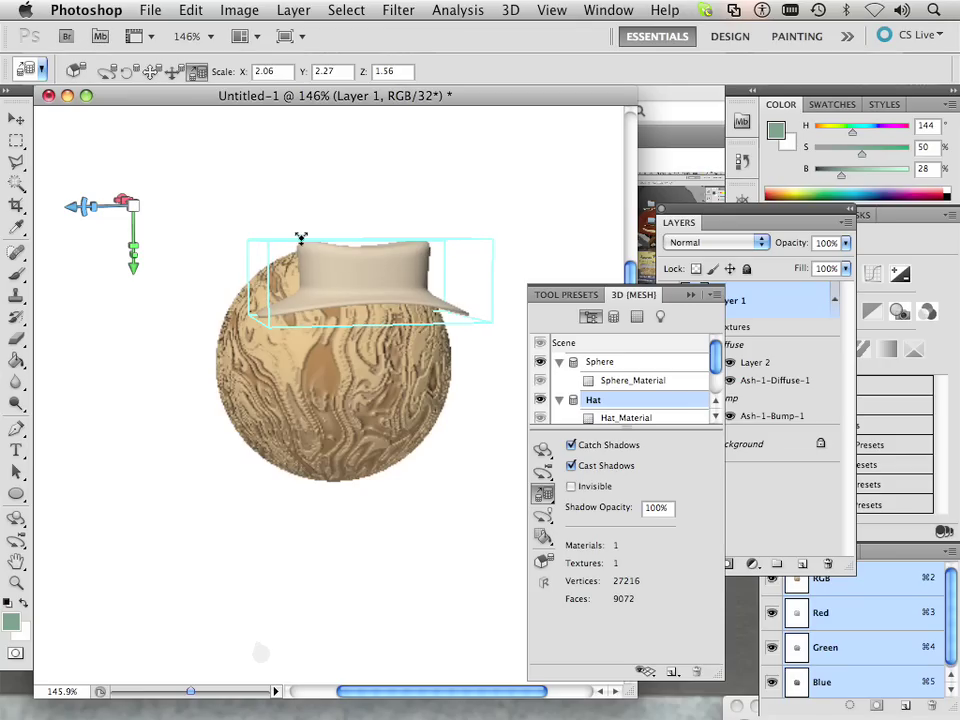
{"action": "left_click_drag", "start_coordinate": [209, 119], "coordinate": [235, 148]}
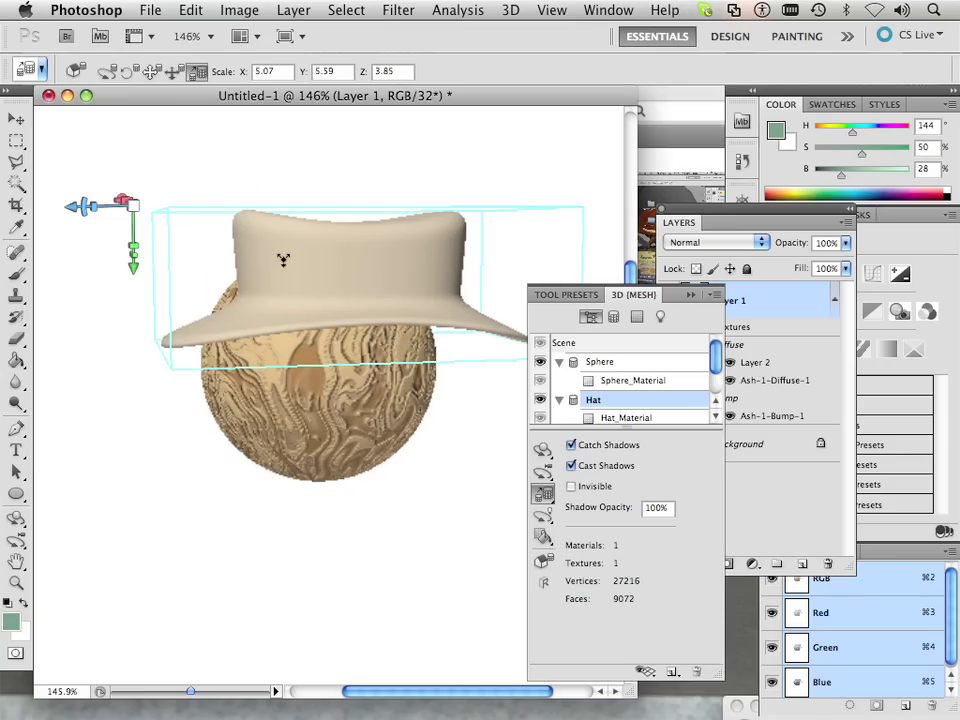
{"action": "left_click_drag", "start_coordinate": [283, 259], "coordinate": [307, 325]}
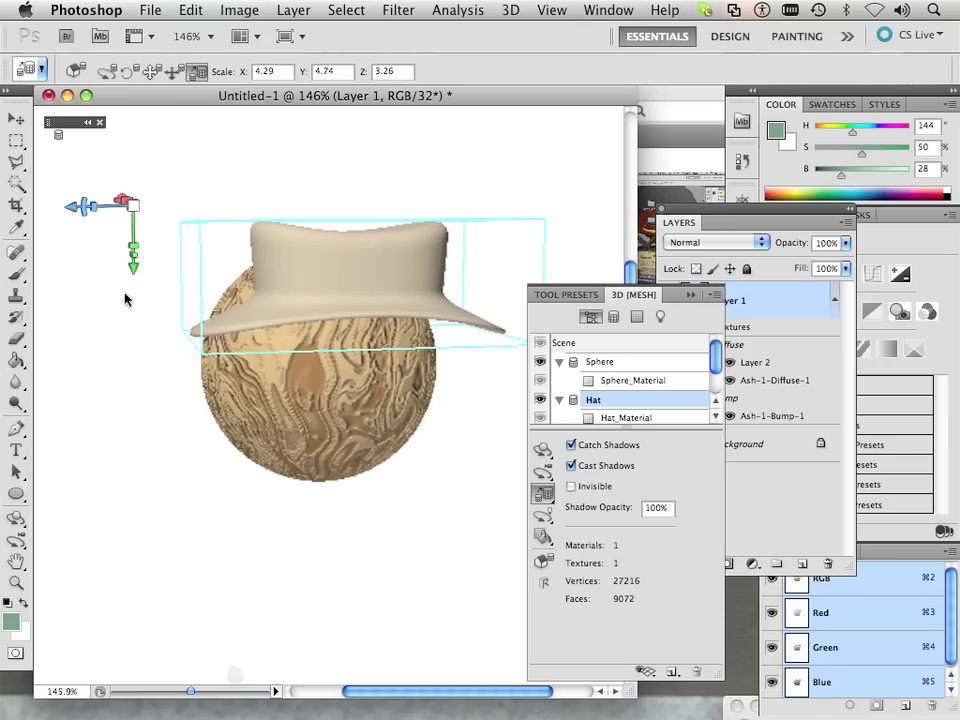
Step: Rotate the merged object to face the hat's crown and pan the Hat mesh over the sphere to about X -1.75, Y -1.52, Z 37.94
{"action": "left_click", "coordinate": [540, 452]}
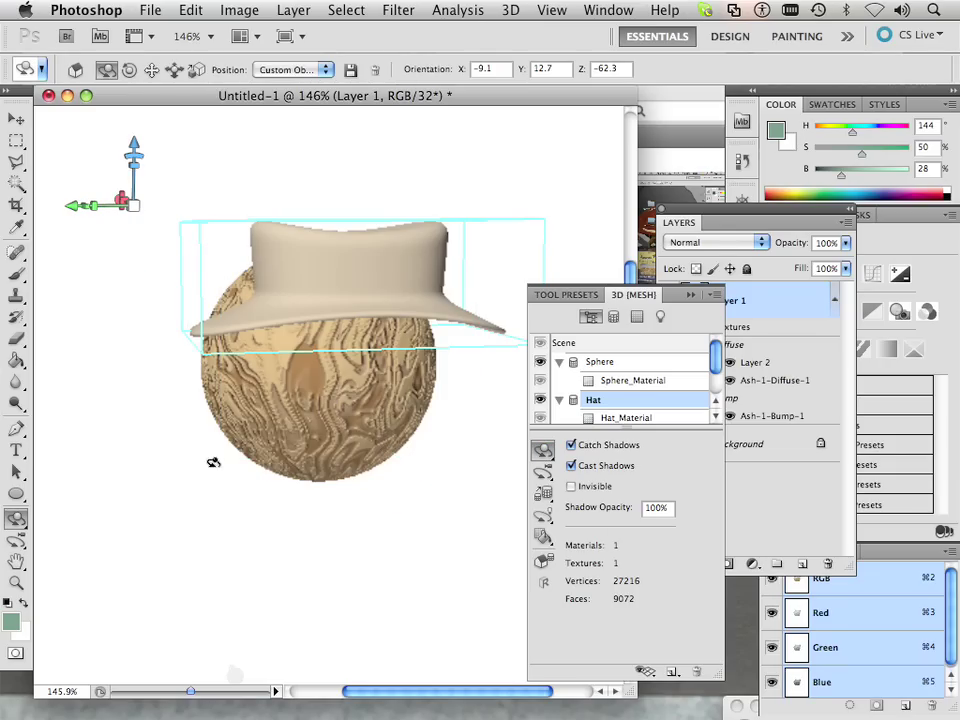
{"action": "left_click_drag", "start_coordinate": [188, 462], "coordinate": [375, 535]}
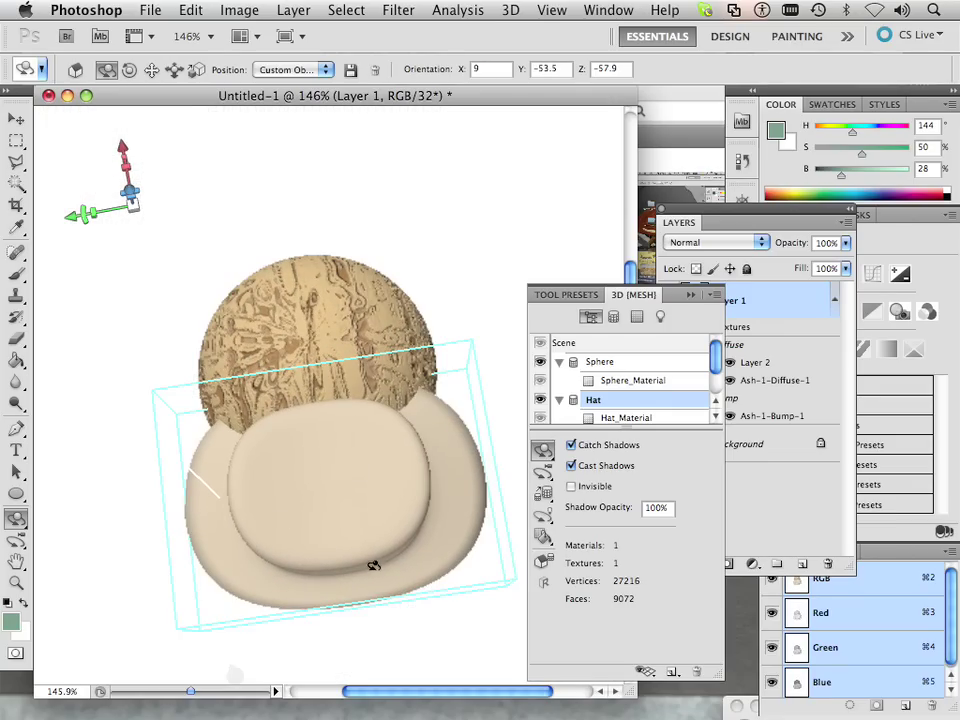
{"action": "left_click_drag", "start_coordinate": [543, 494], "coordinate": [575, 528]}
{"action": "left_click_drag", "start_coordinate": [330, 512], "coordinate": [298, 354]}
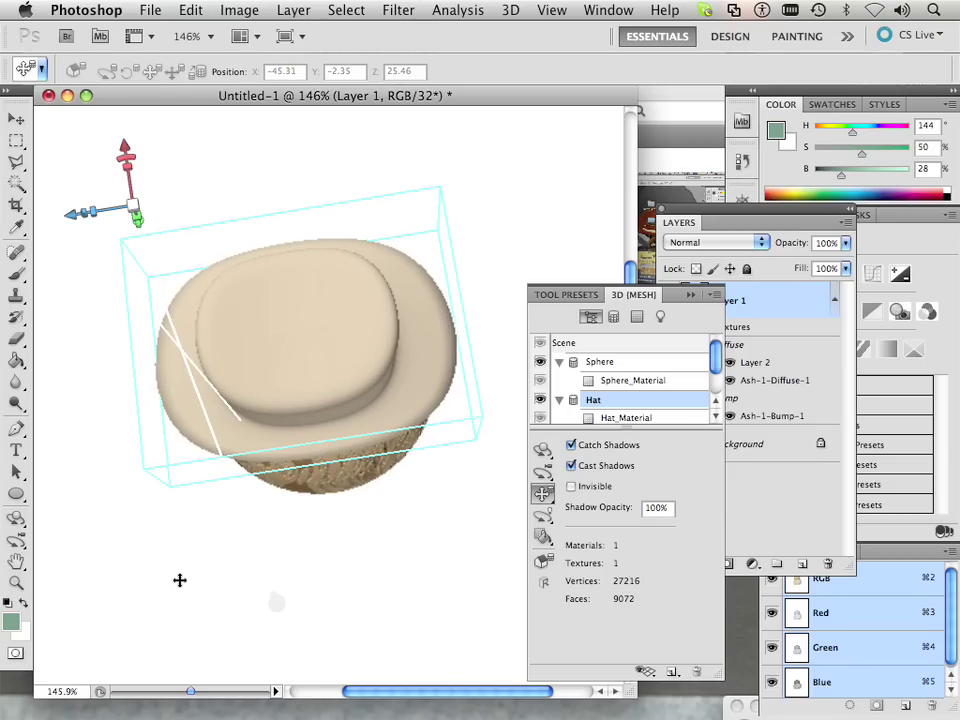
{"action": "left_click_drag", "start_coordinate": [179, 580], "coordinate": [203, 590]}
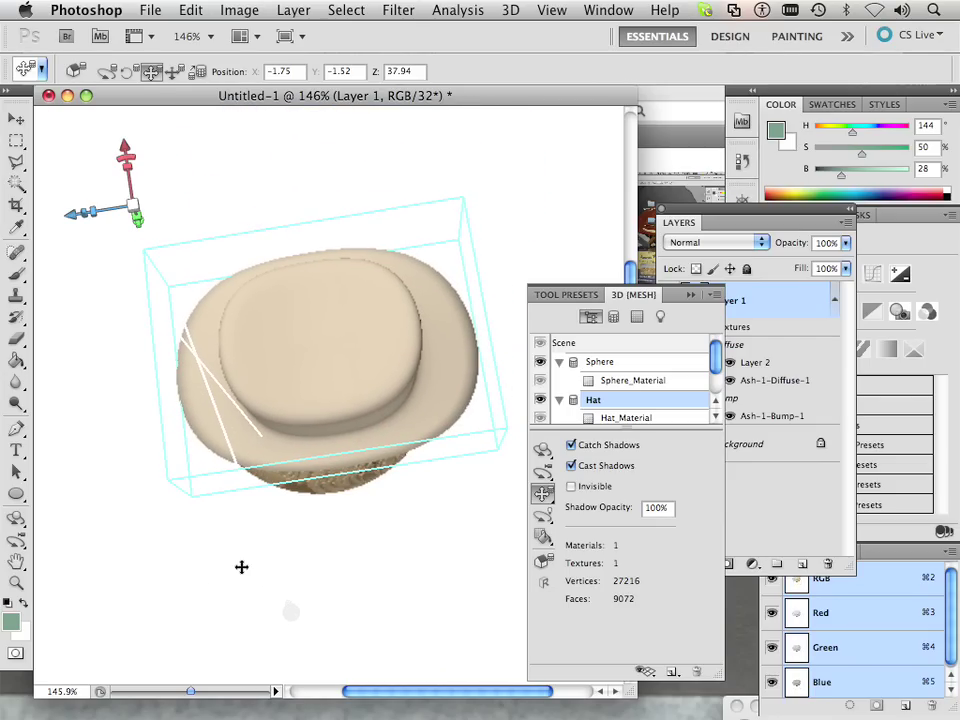
Step: Orbit the 3D camera around the hat and sphere to a side view at about X -34.23, Y 3.03, Z -142.13
{"action": "mouse_move", "coordinate": [96, 199]}
{"action": "left_click", "coordinate": [542, 471]}
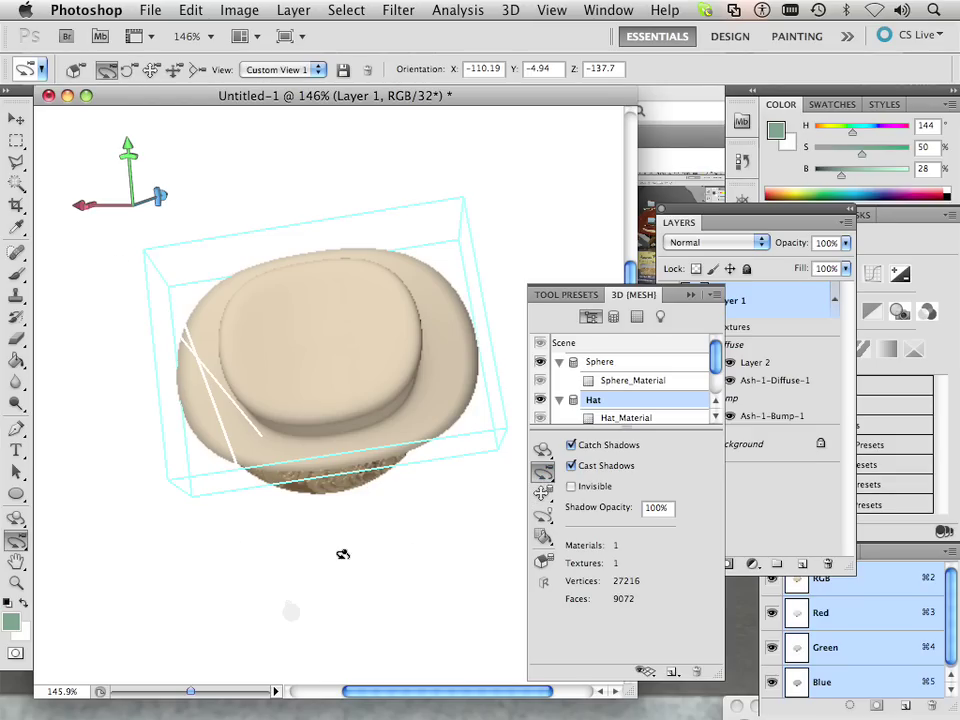
{"action": "left_click_drag", "start_coordinate": [343, 554], "coordinate": [178, 519]}
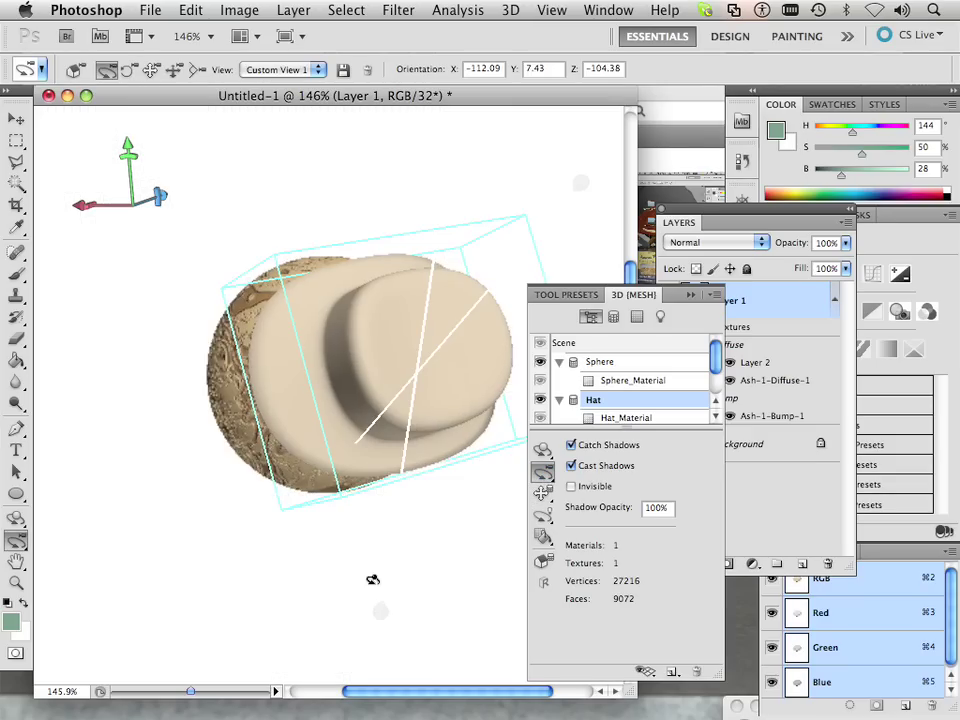
{"action": "left_click_drag", "start_coordinate": [372, 580], "coordinate": [444, 572]}
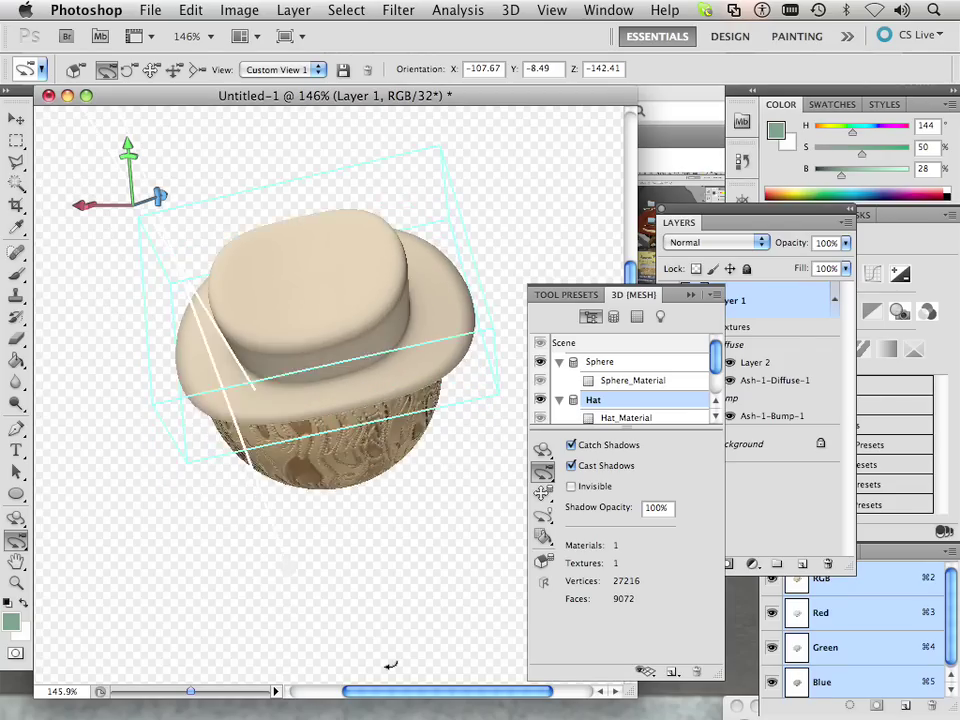
{"action": "left_click_drag", "start_coordinate": [390, 664], "coordinate": [364, 574]}
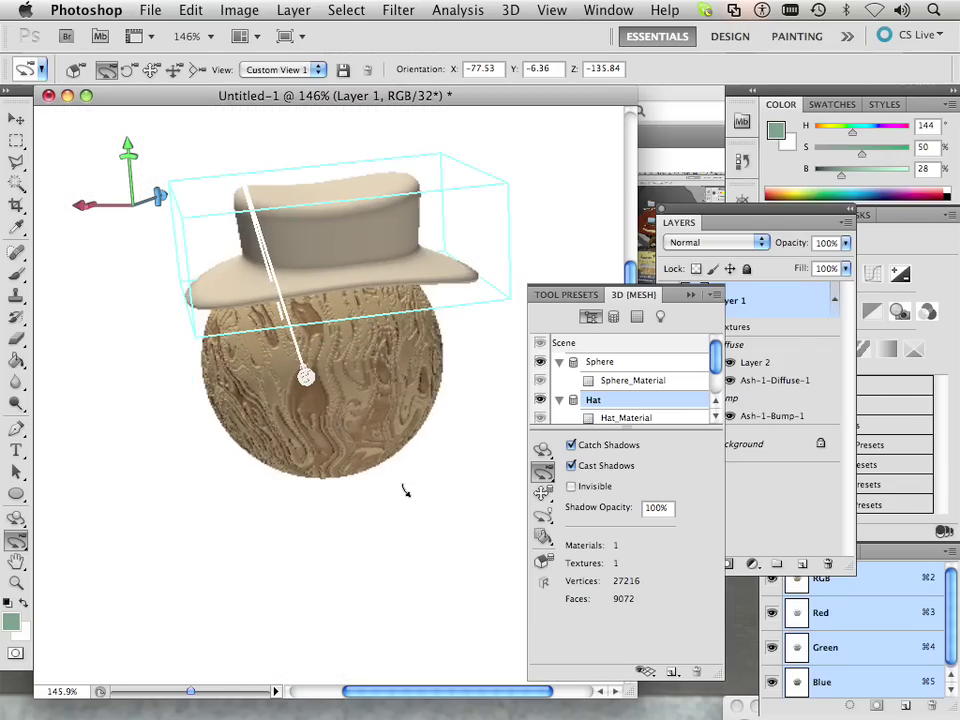
{"action": "left_click_drag", "start_coordinate": [407, 606], "coordinate": [391, 553]}
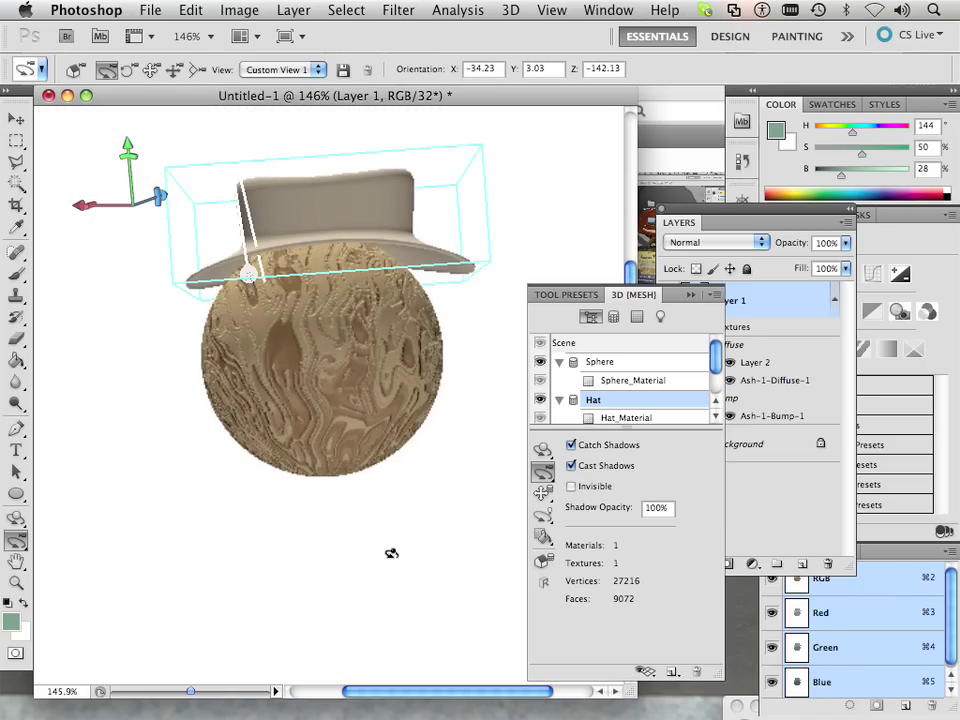
Step: Rotate the merged object to about X 51.9, Y -30.5, Z -115.2 and lower the Hat mesh to about X -3.69, Y -7.51, Z 33.36
{"action": "left_click", "coordinate": [542, 462]}
{"action": "left_click_drag", "start_coordinate": [476, 467], "coordinate": [601, 547]}
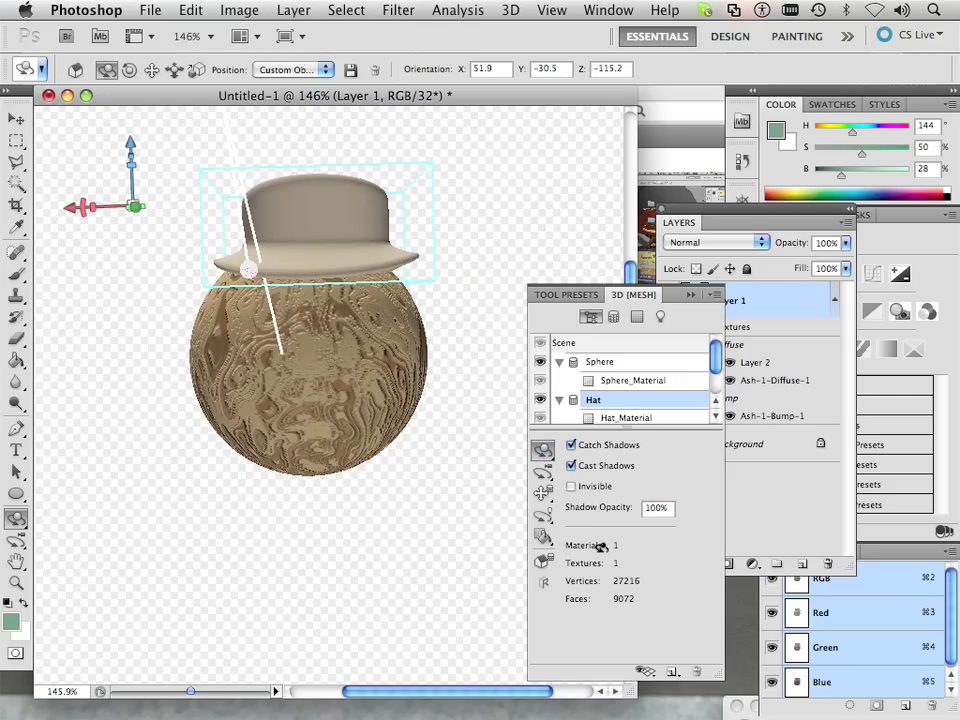
{"action": "left_click", "coordinate": [542, 493]}
{"action": "left_click_drag", "start_coordinate": [328, 225], "coordinate": [330, 233]}
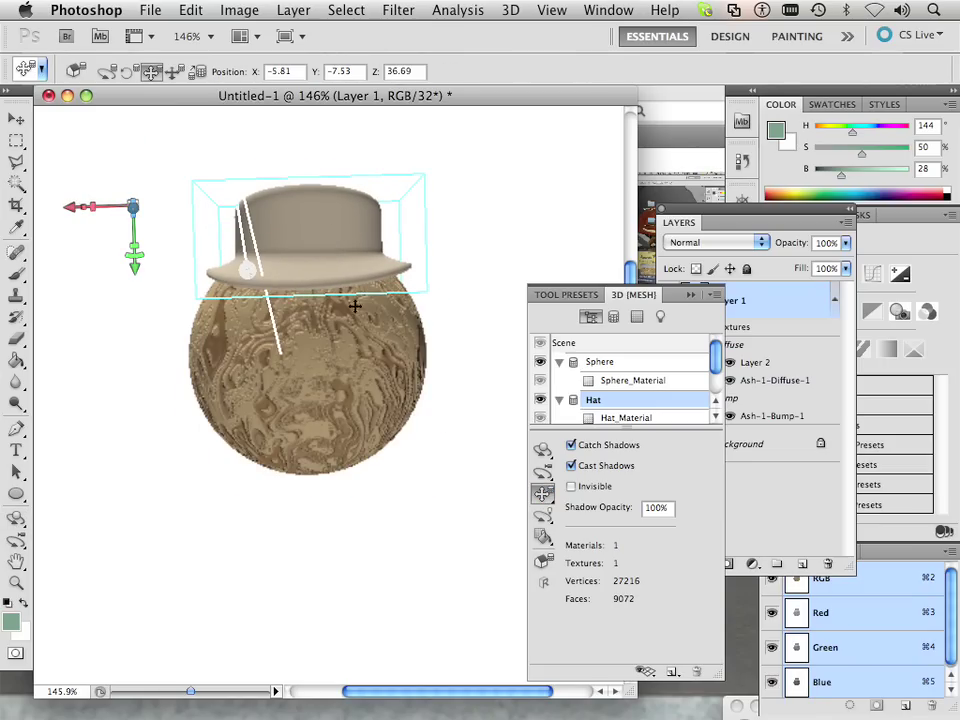
{"action": "left_click_drag", "start_coordinate": [355, 306], "coordinate": [386, 444]}
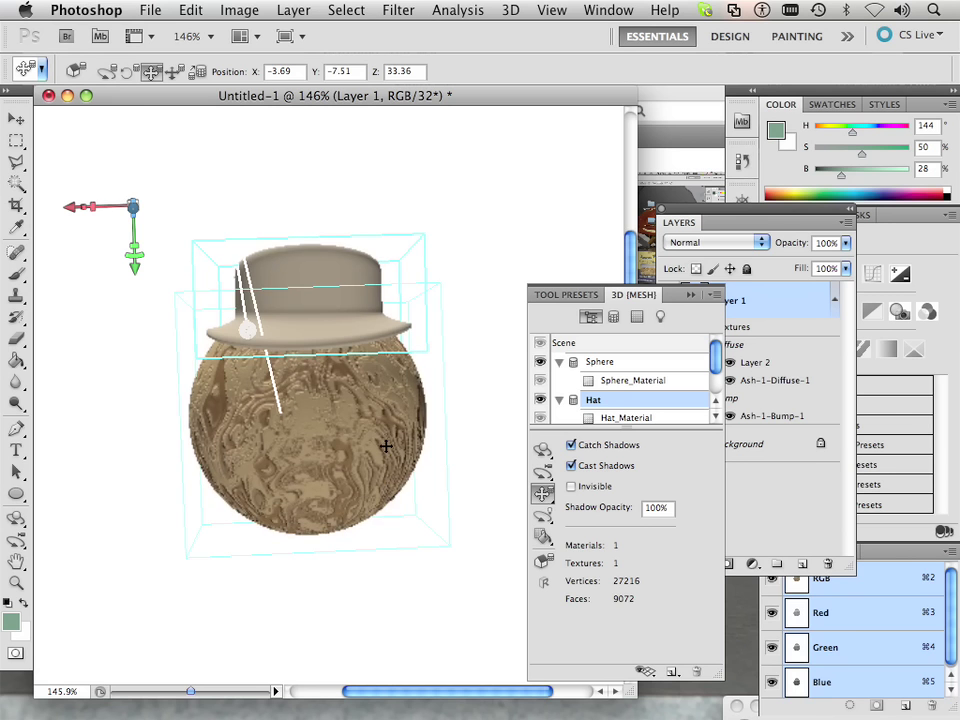
Step: Pan the Hat mesh slightly upward on the sphere to about X -3.17, Y -7.59, Z 35.47
{"action": "scroll", "coordinate": [386, 446], "scroll_direction": "down", "scroll_amount": 2}
{"action": "scroll", "coordinate": [386, 446], "scroll_direction": "up", "scroll_amount": 6}
{"action": "scroll", "coordinate": [386, 446], "scroll_direction": "down", "scroll_amount": 8}
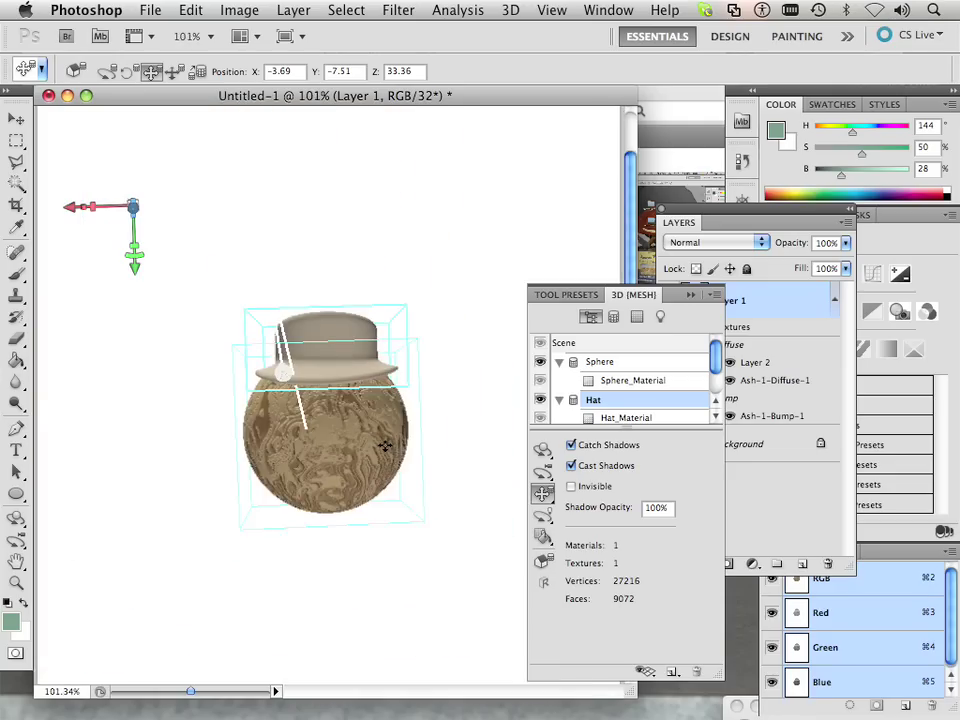
{"action": "scroll", "coordinate": [385, 445], "scroll_direction": "up", "scroll_amount": 3}
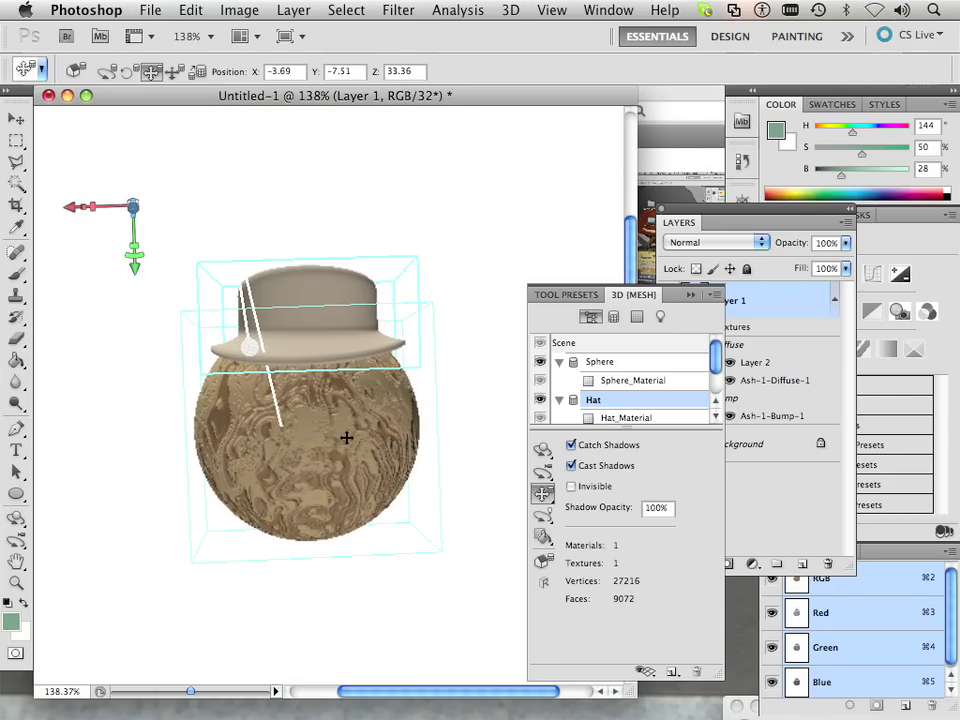
{"action": "left_click_drag", "start_coordinate": [324, 288], "coordinate": [322, 282]}
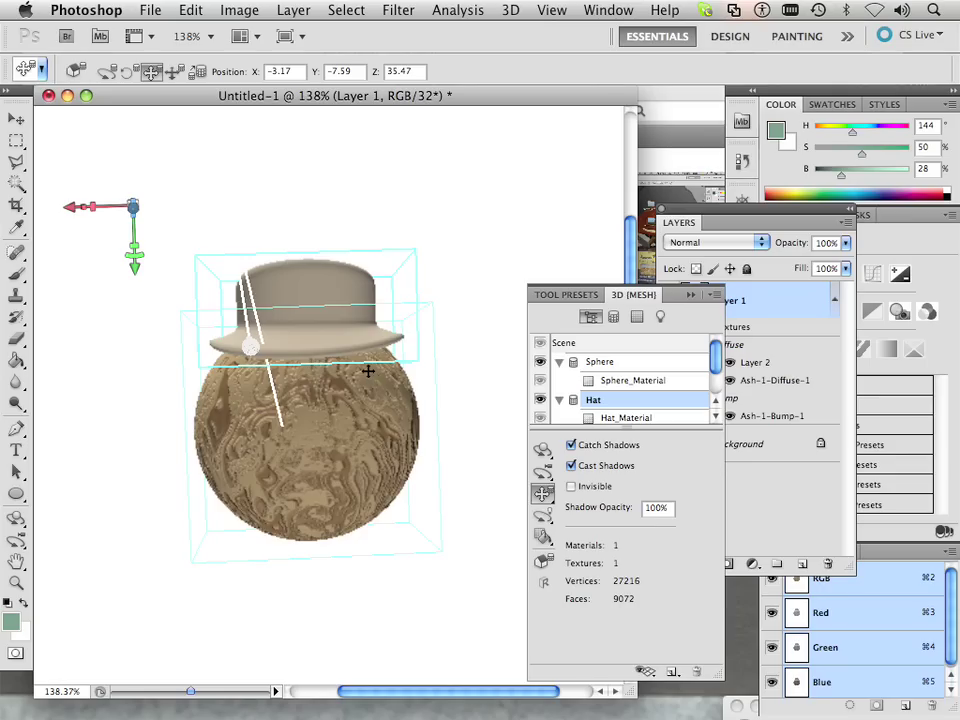